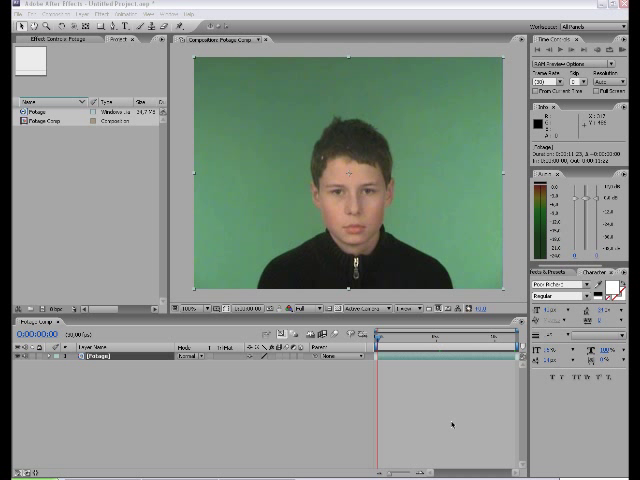
# Step: Deselect the footage layer and switch to the mask-drawing tool
pyautogui.click(452, 425)
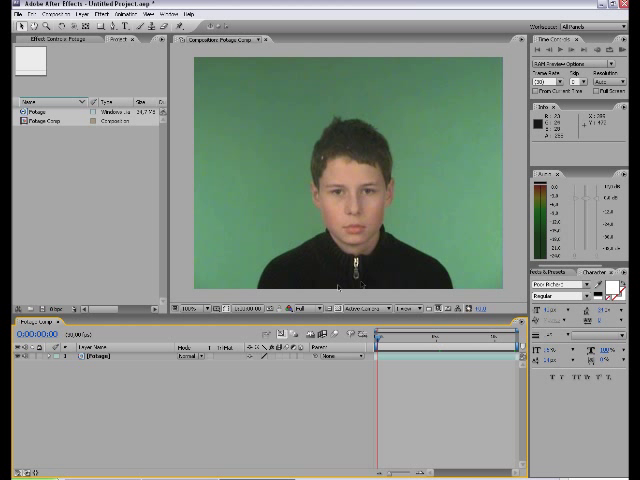
pyautogui.scroll(1, 367, 190)
pyautogui.scroll(-1, 372, 212)
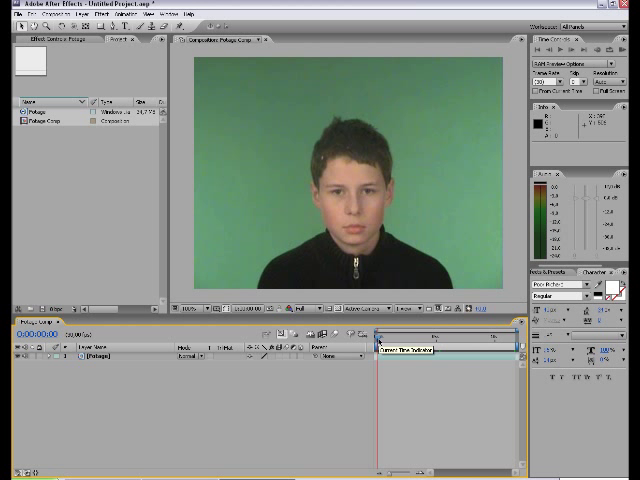
pyautogui.scroll(1, 199, 103)
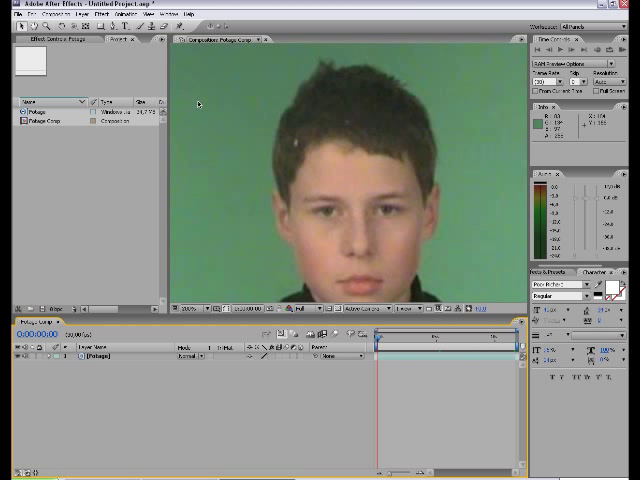
pyautogui.click(111, 26)
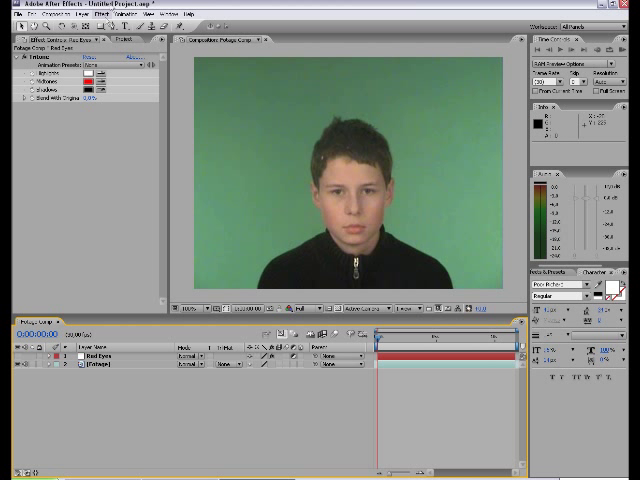
# Step: Apply the Keylight effect to the selected footage layer
pyautogui.click(101, 14)
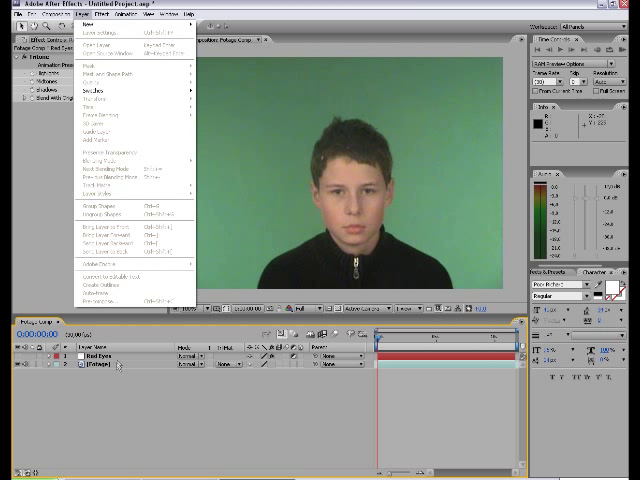
pyautogui.click(98, 363)
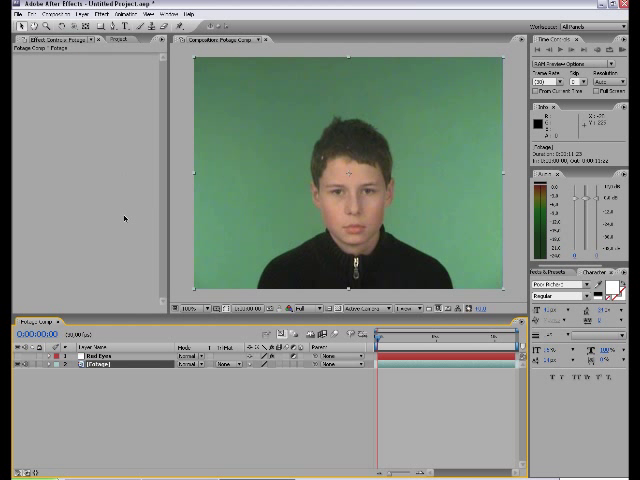
pyautogui.click(101, 14)
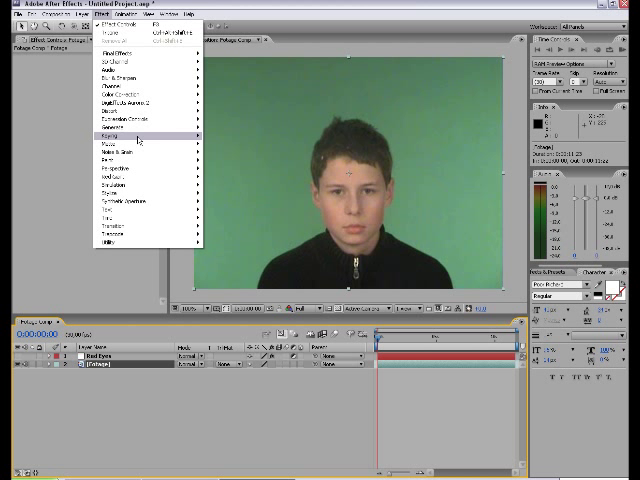
pyautogui.moveTo(112, 135)
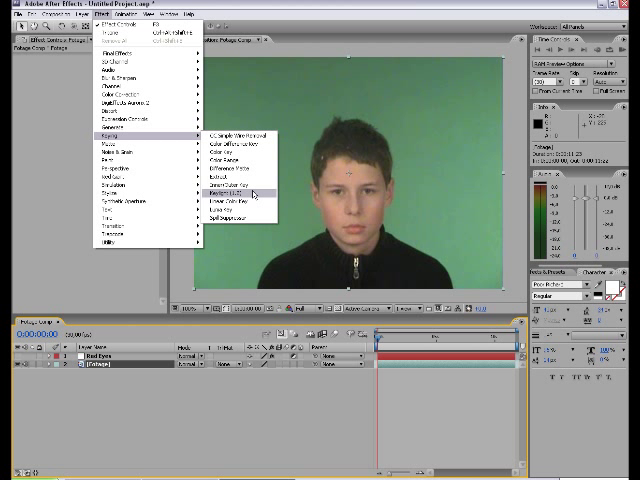
pyautogui.click(254, 194)
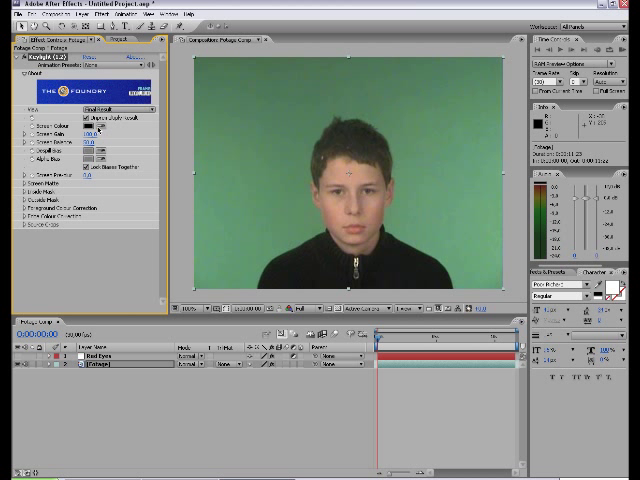
# Step: Sample the green background as Keylight's Screen Colour
pyautogui.click(100, 127)
pyautogui.click(286, 179)
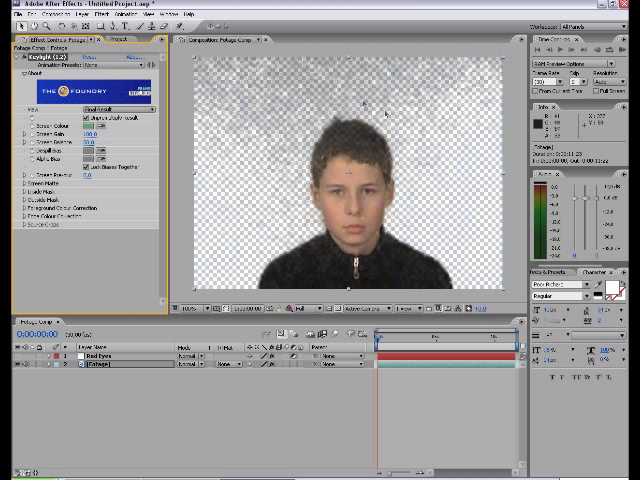
pyautogui.click(118, 110)
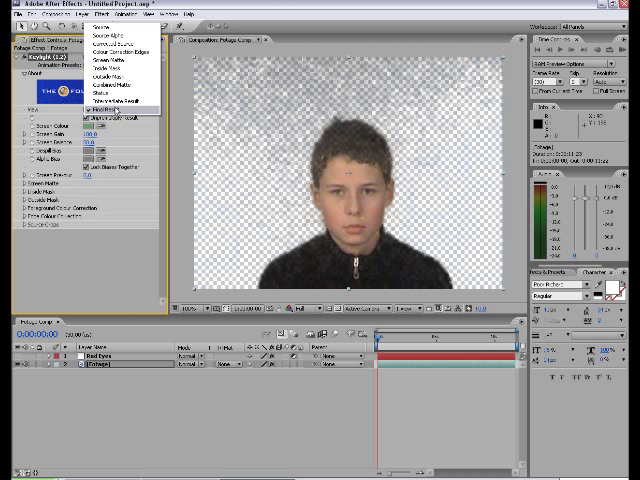
# Step: Set Keylight's View to Screen Matte and reveal the Screen Matte settings
pyautogui.click(118, 69)
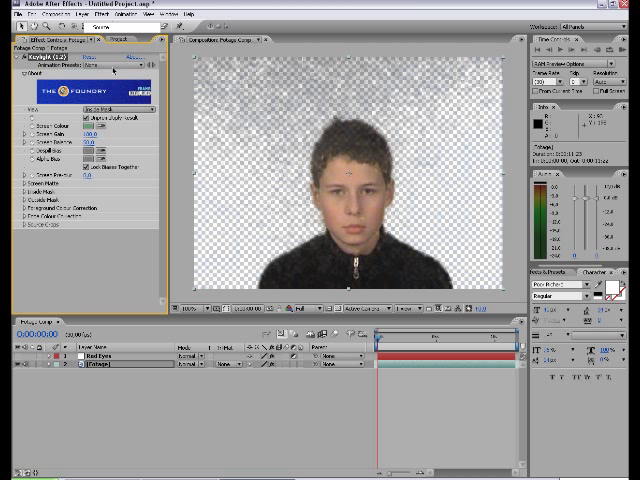
pyautogui.click(120, 110)
pyautogui.click(121, 101)
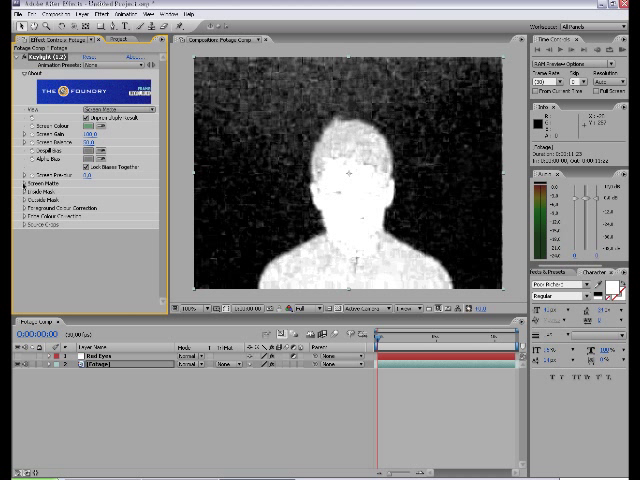
pyautogui.click(25, 184)
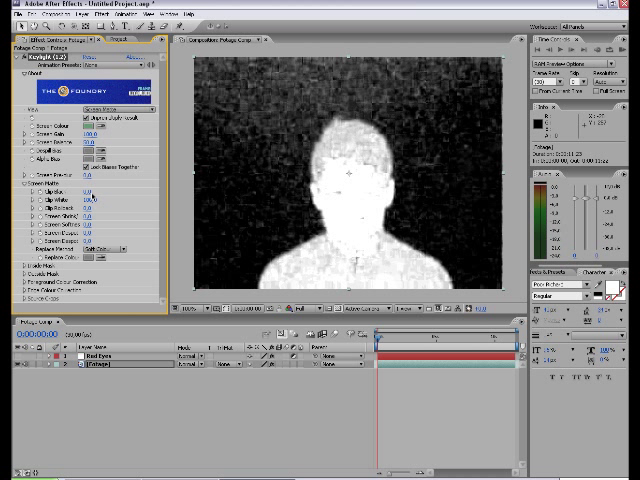
# Step: Raise Clip Black, lower Clip White, and draw a rectangular mask around the boy
pyautogui.click(90, 199)
pyautogui.moveTo(86, 191); pyautogui.dragTo(114, 193)
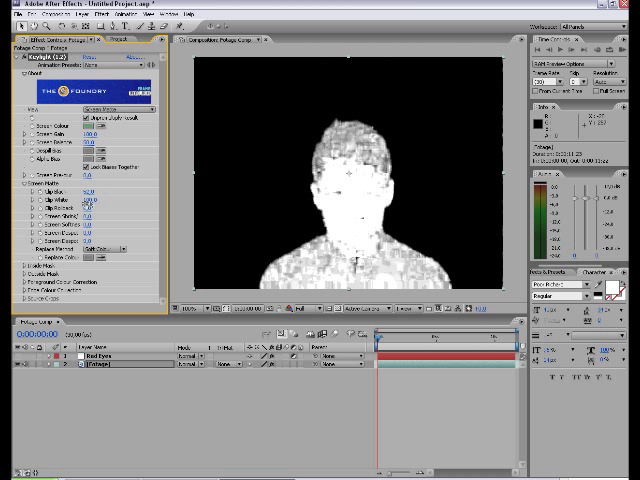
pyautogui.moveTo(89, 200); pyautogui.dragTo(83, 200)
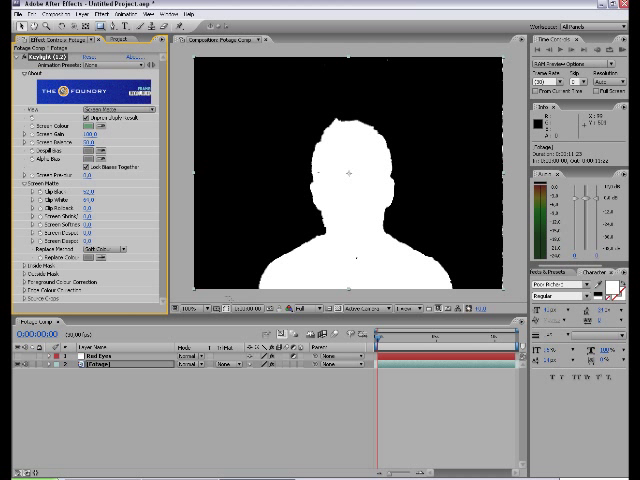
pyautogui.moveTo(201, 292)
pyautogui.mouseDown()
pyautogui.moveTo(395, 100)
pyautogui.moveTo(481, 88)
pyautogui.moveTo(497, 66)
pyautogui.mouseUp()
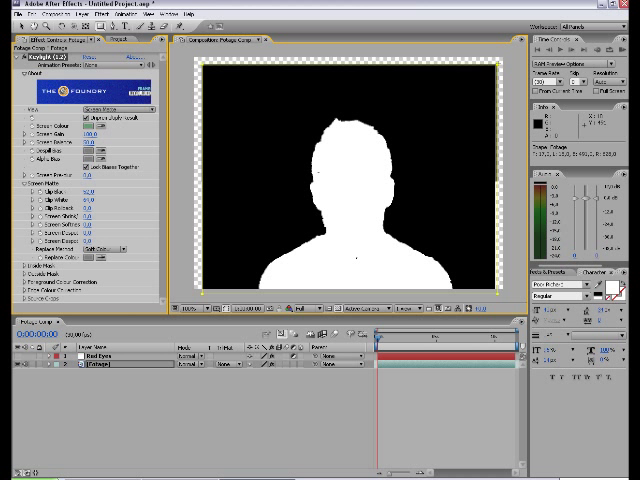
# Step: Lower the mask's top edge and adjust the Screen Pre-blur value
pyautogui.moveTo(497, 66); pyautogui.dragTo(497, 114)
pyautogui.click(57, 364)
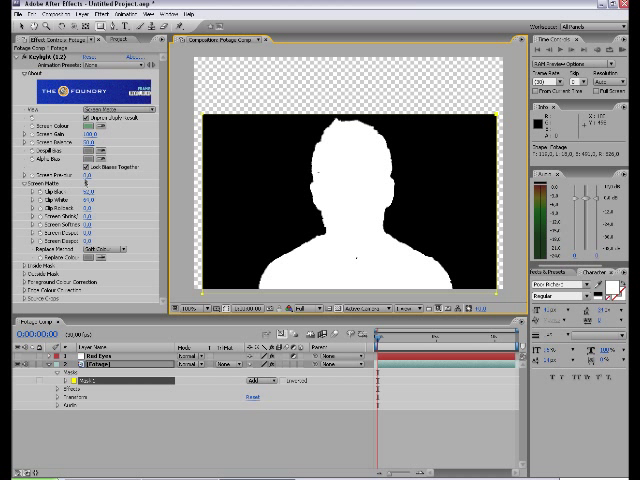
pyautogui.click(87, 176)
pyautogui.click(171, 404)
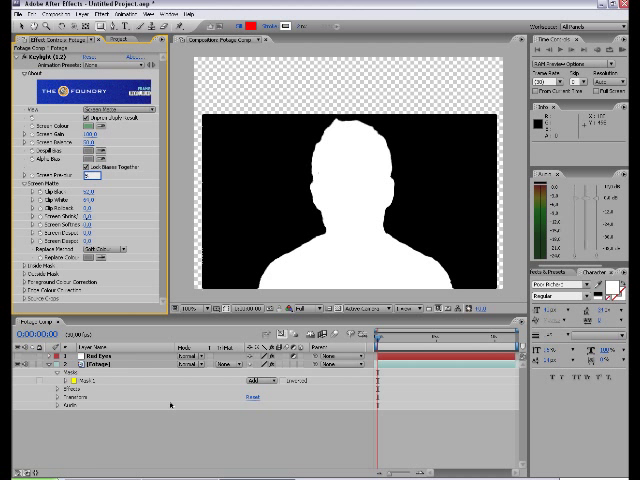
# Step: Switch Keylight's View back to Final Result and deselect the layer
pyautogui.click(137, 111)
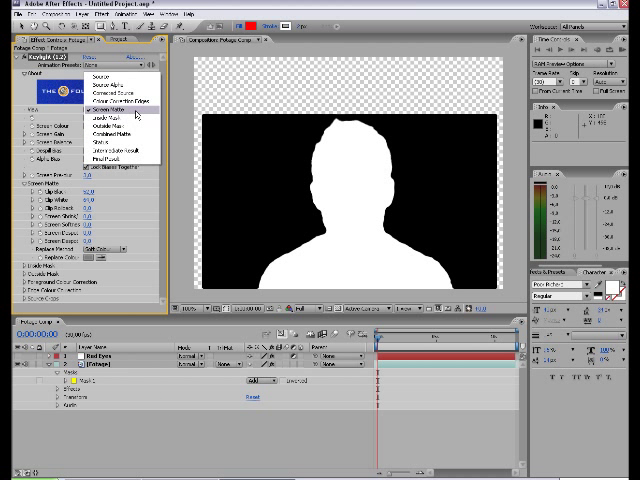
pyautogui.click(139, 161)
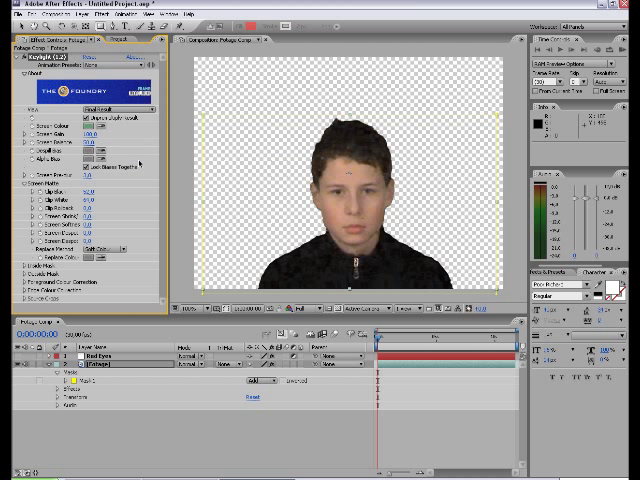
pyautogui.click(233, 464)
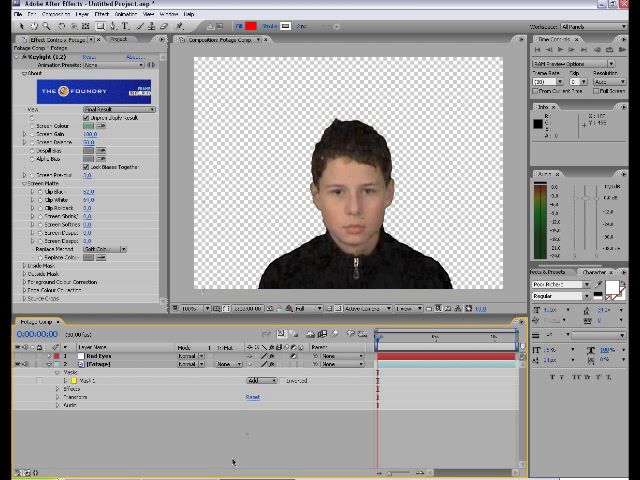
pyautogui.click(386, 343)
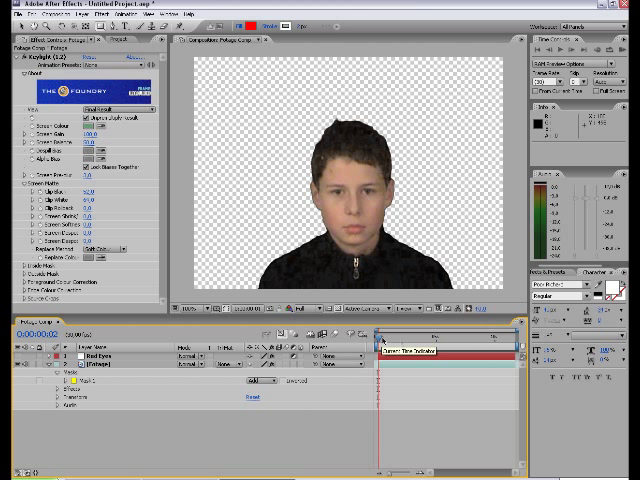
pyautogui.moveTo(380, 343)
pyautogui.mouseDown()
pyautogui.moveTo(401, 342)
pyautogui.moveTo(378, 342)
pyautogui.mouseUp()
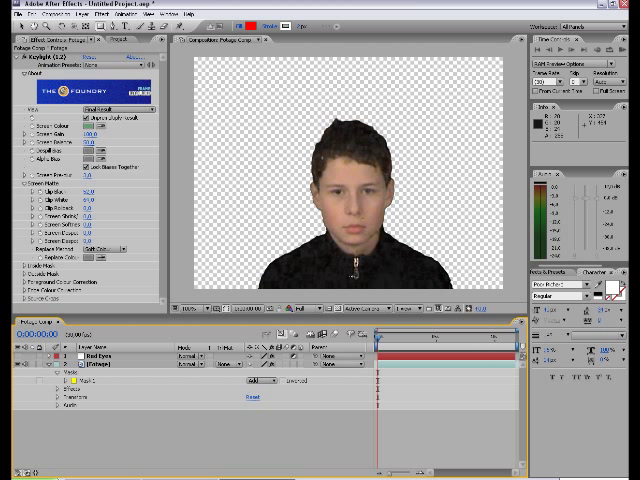
pyautogui.click(409, 342)
pyautogui.moveTo(420, 341); pyautogui.dragTo(388, 342)
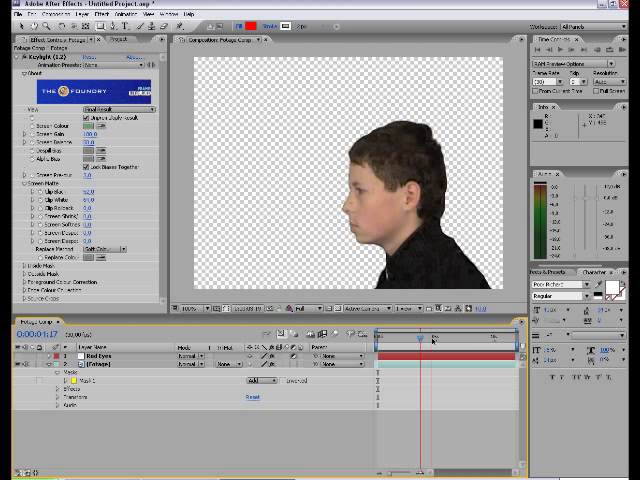
pyautogui.press('Home')
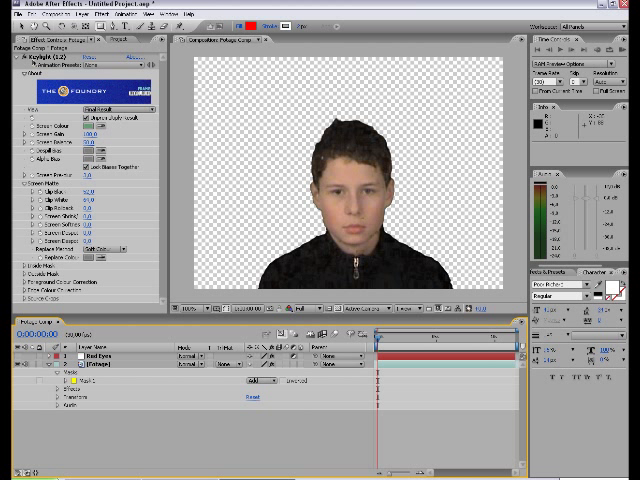
pyautogui.click(19, 57)
# Step: Apply the Tint effect to the boy's footage from Effects & Presets
pyautogui.click(549, 272)
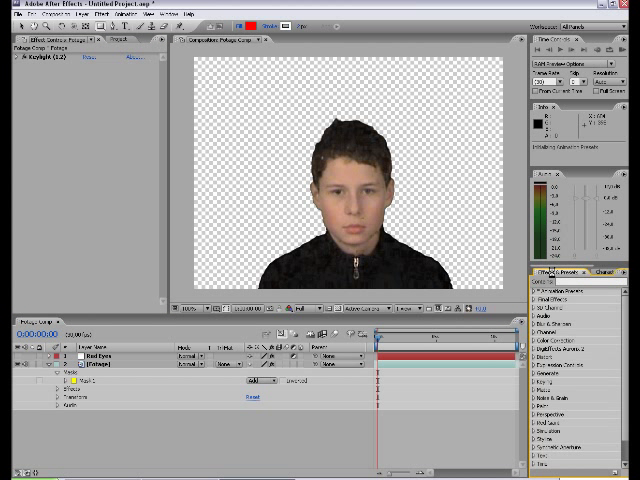
pyautogui.click(563, 281)
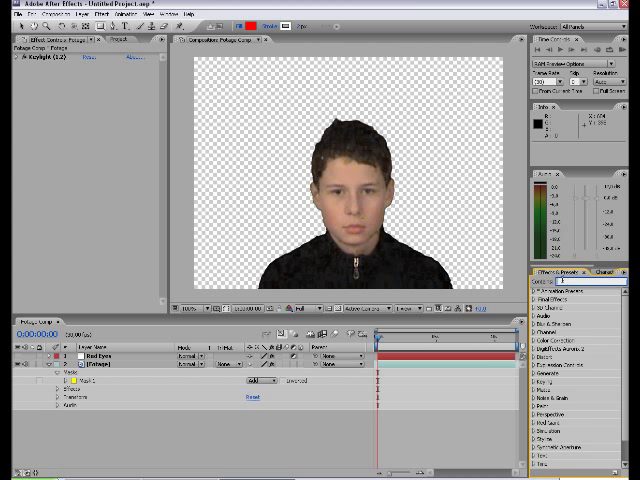
pyautogui.write('tint')
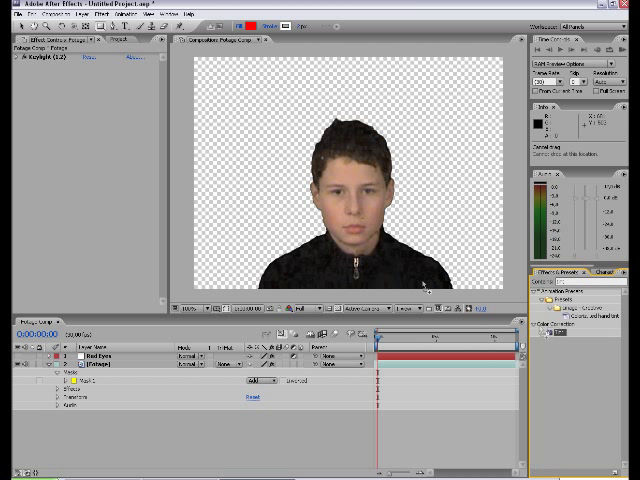
pyautogui.moveTo(549, 331); pyautogui.dragTo(184, 130)
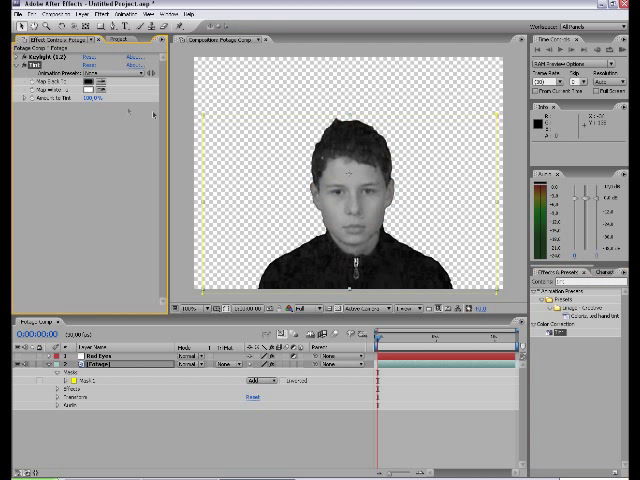
pyautogui.click(17, 65)
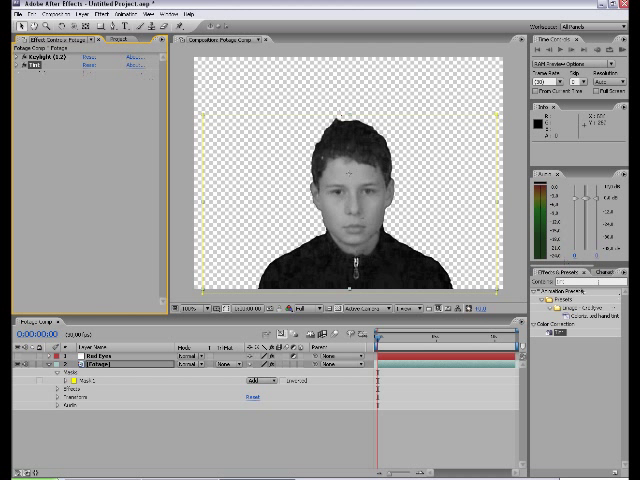
# Step: Add Curves to the footage and bend the RGB curve up to brighten it
pyautogui.click(562, 281)
pyautogui.write('cu')
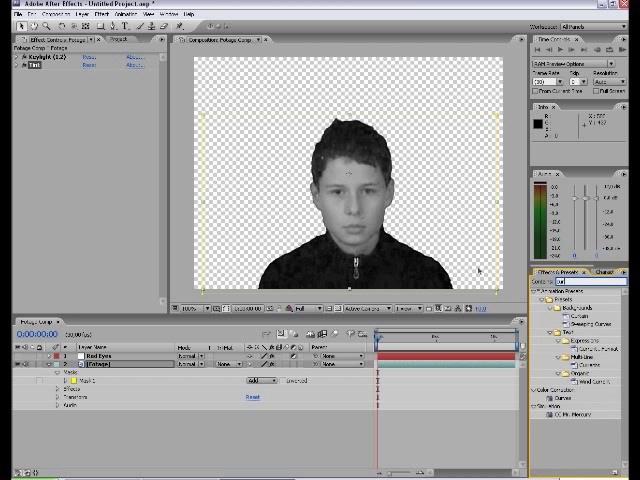
pyautogui.write('rv')
pyautogui.moveTo(563, 332); pyautogui.dragTo(393, 279)
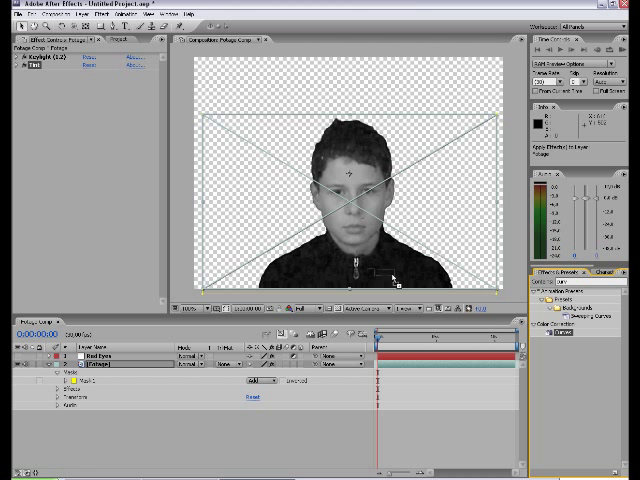
pyautogui.moveTo(76, 154)
pyautogui.mouseDown()
pyautogui.moveTo(63, 147)
pyautogui.moveTo(106, 97)
pyautogui.mouseUp()
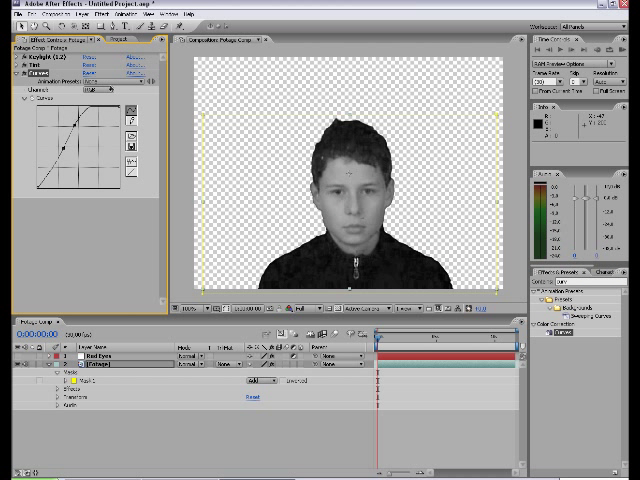
# Step: Pull down the Red and Green channel curves
pyautogui.click(101, 90)
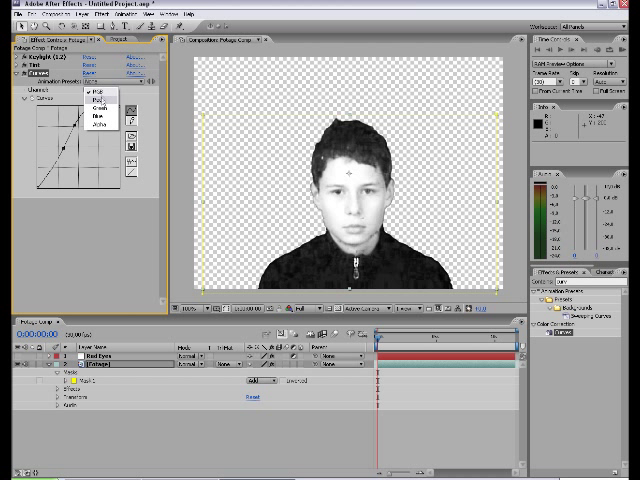
pyautogui.moveTo(82, 144)
pyautogui.mouseDown()
pyautogui.moveTo(84, 167)
pyautogui.moveTo(65, 166)
pyautogui.moveTo(86, 167)
pyautogui.mouseUp()
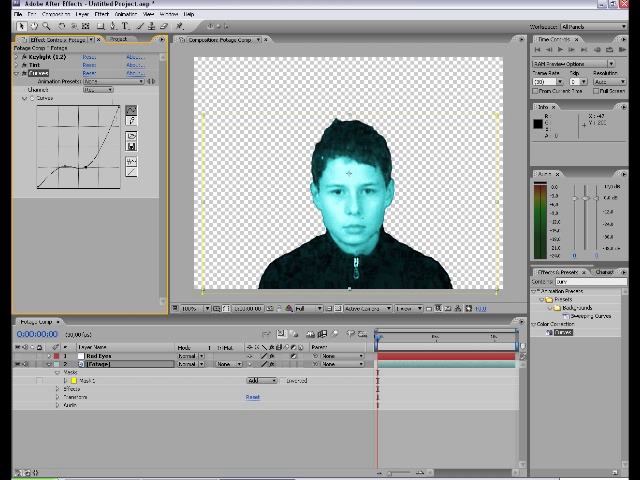
pyautogui.click(104, 89)
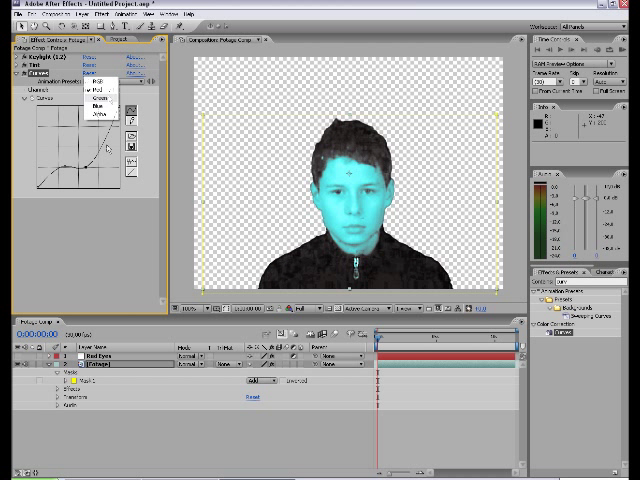
pyautogui.click(86, 167)
pyautogui.click(100, 89)
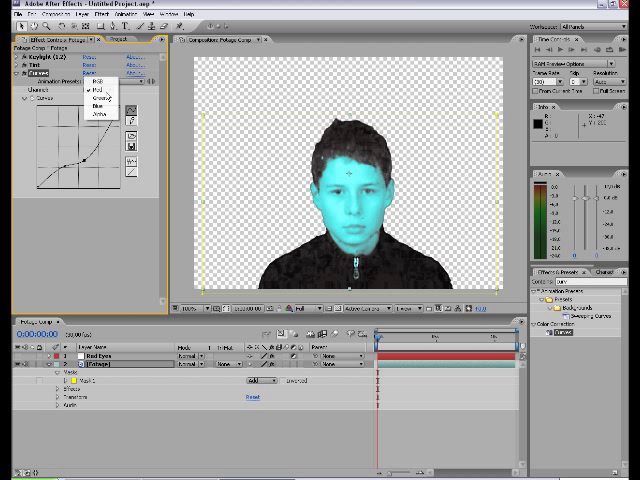
pyautogui.click(102, 98)
pyautogui.moveTo(82, 158)
pyautogui.mouseDown()
pyautogui.moveTo(82, 174)
pyautogui.moveTo(106, 154)
pyautogui.moveTo(106, 160)
pyautogui.mouseUp()
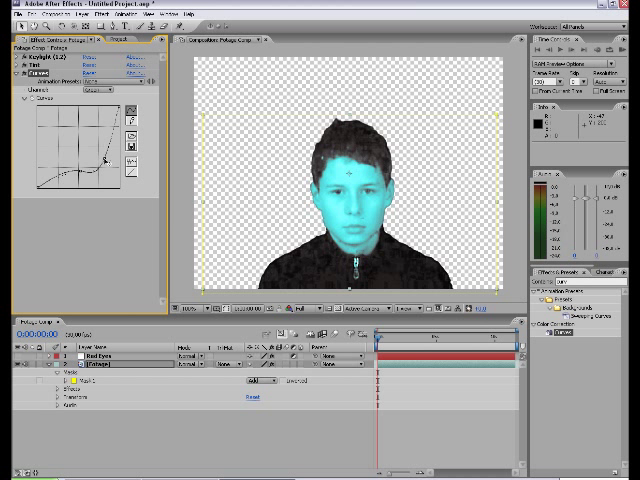
# Step: Raise and bow up the Blue channel curve, smoothing its upper section
pyautogui.click(100, 89)
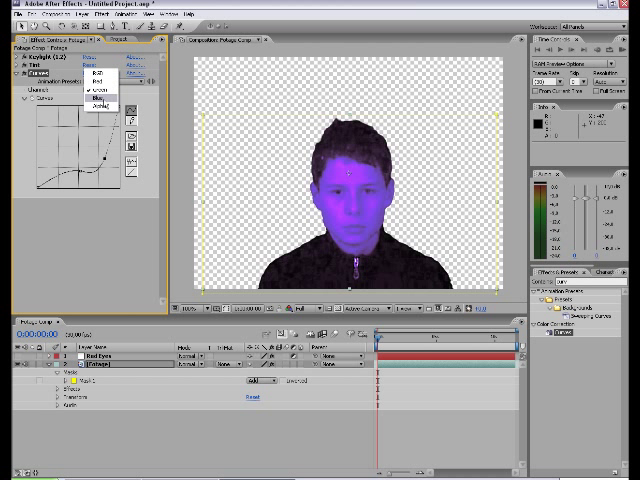
pyautogui.click(102, 99)
pyautogui.moveTo(100, 177)
pyautogui.mouseDown()
pyautogui.moveTo(104, 158)
pyautogui.moveTo(97, 171)
pyautogui.mouseUp()
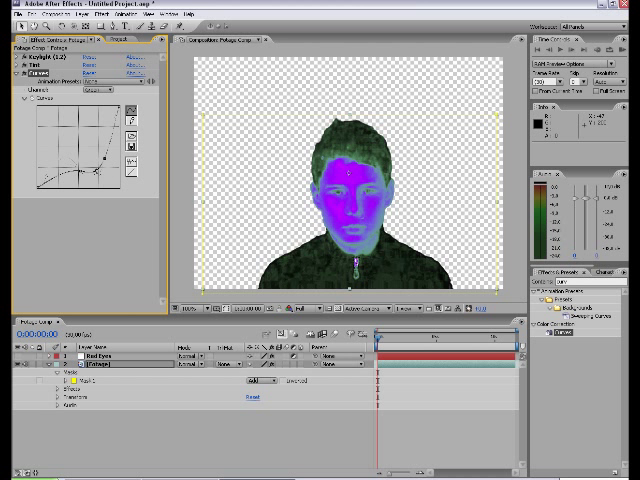
pyautogui.click(98, 89)
pyautogui.moveTo(71, 156)
pyautogui.mouseDown()
pyautogui.moveTo(50, 139)
pyautogui.moveTo(81, 139)
pyautogui.moveTo(88, 146)
pyautogui.moveTo(63, 161)
pyautogui.moveTo(65, 177)
pyautogui.mouseUp()
pyautogui.moveTo(88, 144)
pyautogui.mouseDown()
pyautogui.moveTo(91, 171)
pyautogui.moveTo(79, 162)
pyautogui.moveTo(66, 132)
pyautogui.mouseUp()
# Step: Soften the Blue curve's bow and shape the Green channel into an S-curve
pyautogui.click(98, 89)
pyautogui.click(95, 89)
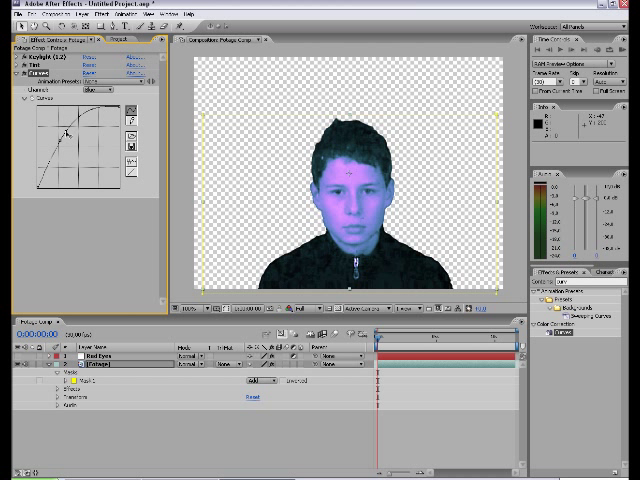
pyautogui.moveTo(66, 132); pyautogui.dragTo(80, 130)
pyautogui.click(98, 89)
pyautogui.moveTo(78, 160)
pyautogui.mouseDown()
pyautogui.moveTo(68, 157)
pyautogui.moveTo(80, 135)
pyautogui.mouseUp()
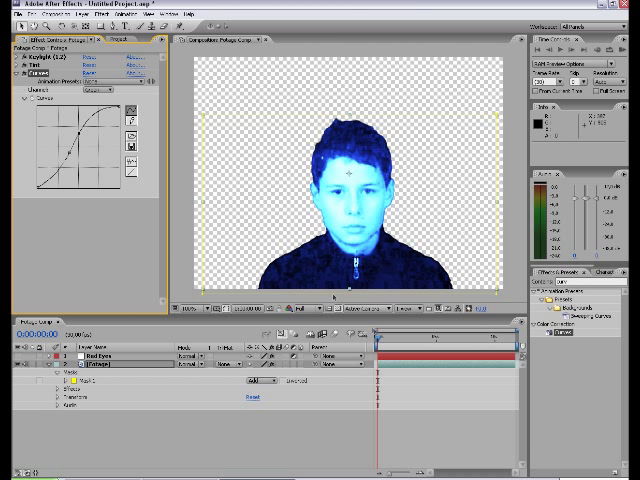
pyautogui.click(51, 365)
pyautogui.click(60, 356)
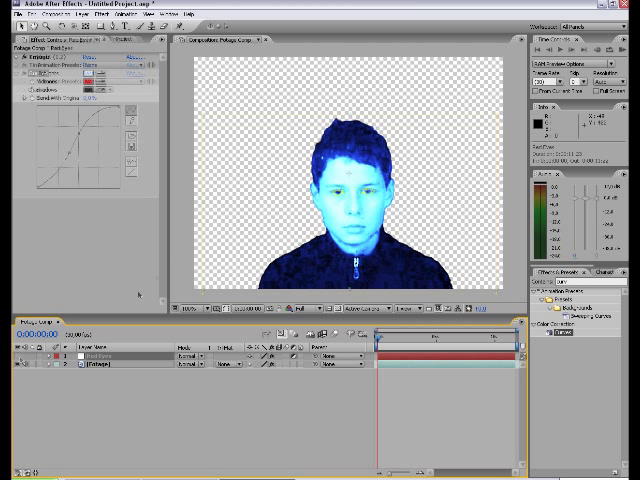
pyautogui.click(191, 264)
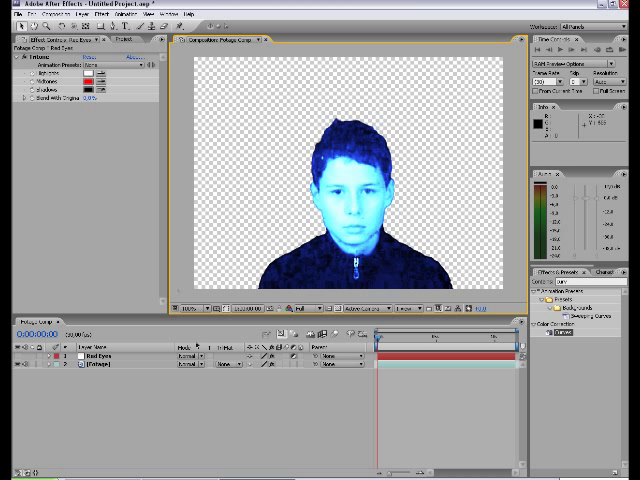
pyautogui.scroll(-2, 279, 293)
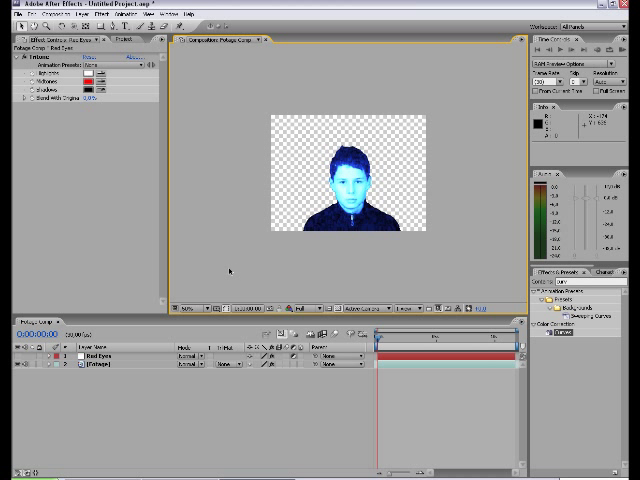
pyautogui.scroll(2, 229, 270)
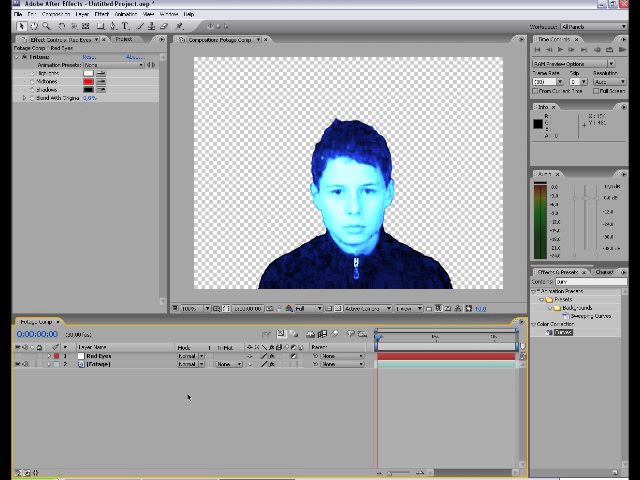
# Step: Create a full-frame white (ffffff) solid named Lines with Ctrl+Y
pyautogui.hotkey('ctrl', 'y')
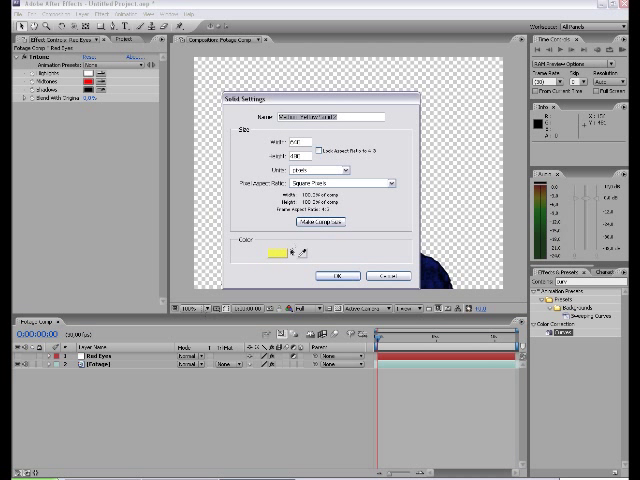
pyautogui.click(276, 252)
pyautogui.write('ffffff')
pyautogui.press('Return')
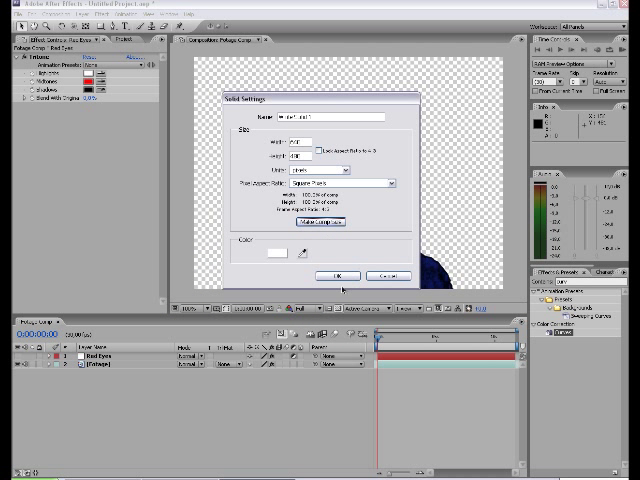
pyautogui.press('Tab')
pyautogui.write('F')
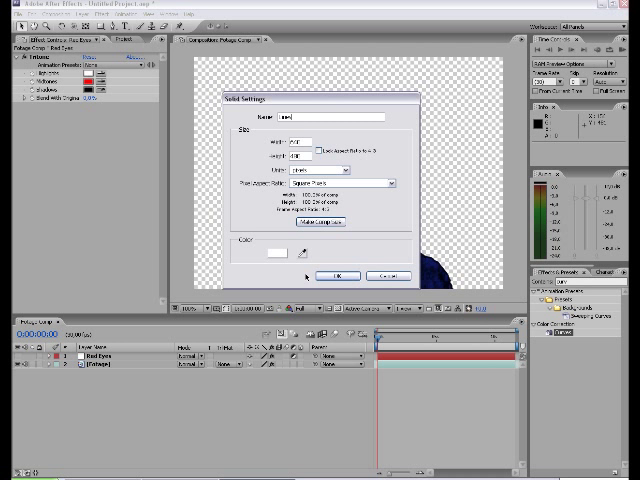
pyautogui.click(316, 275)
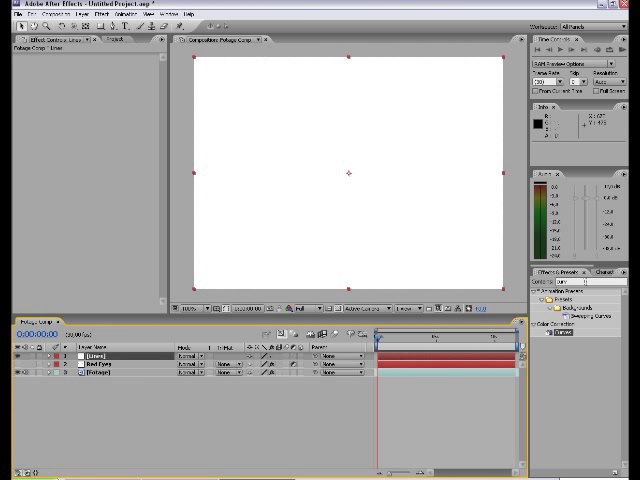
# Step: Add Fractal Noise to Lines with Uniform Scaling off, Scale Width 1000, Scale Height 1
pyautogui.click(101, 14)
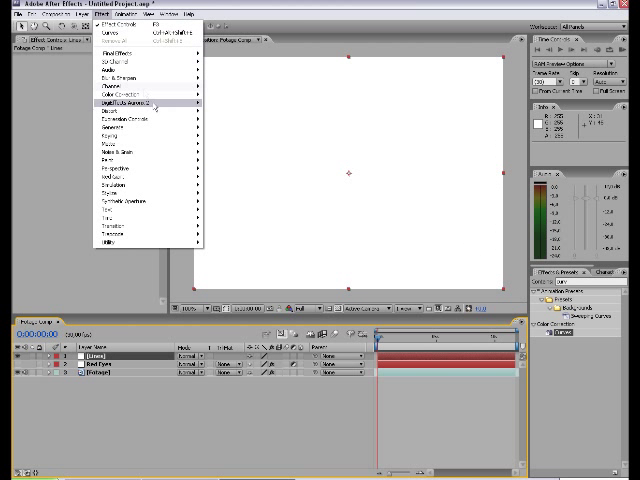
pyautogui.moveTo(125, 152)
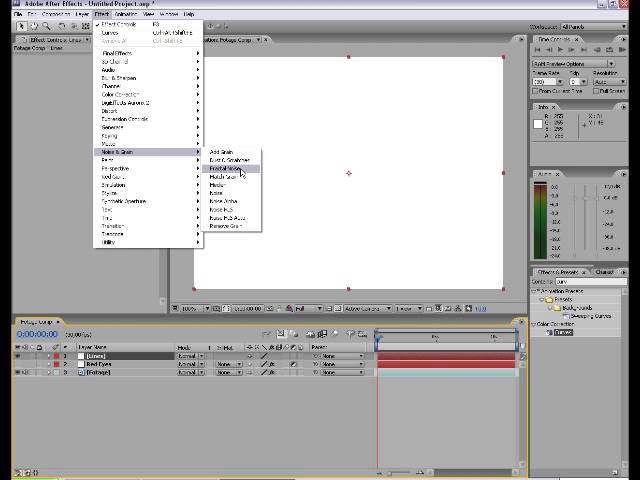
pyautogui.click(241, 172)
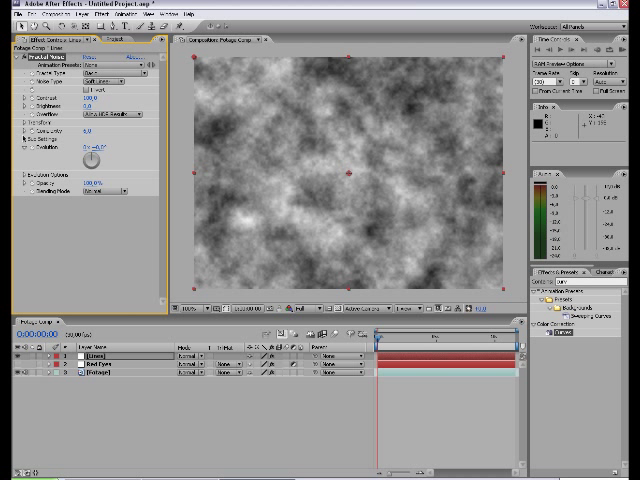
pyautogui.click(24, 122)
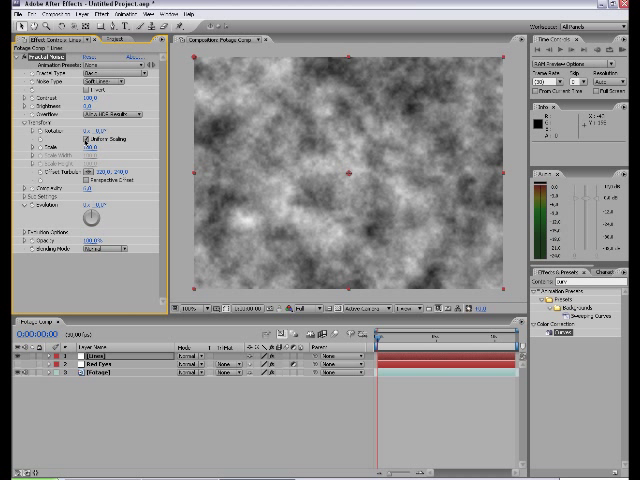
pyautogui.click(85, 139)
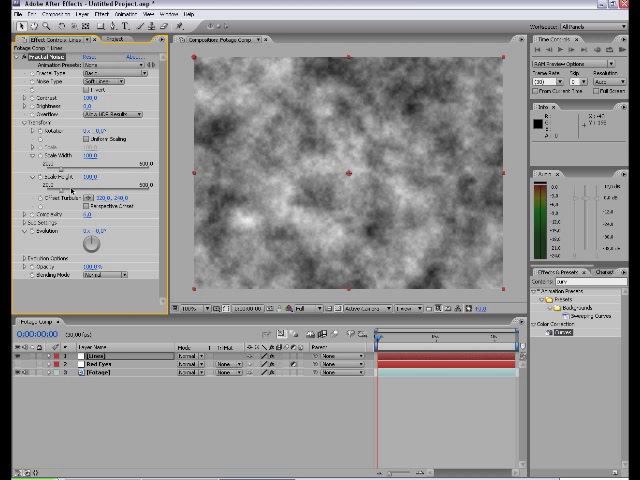
pyautogui.click(90, 156)
pyautogui.click(90, 177)
pyautogui.write('1000')
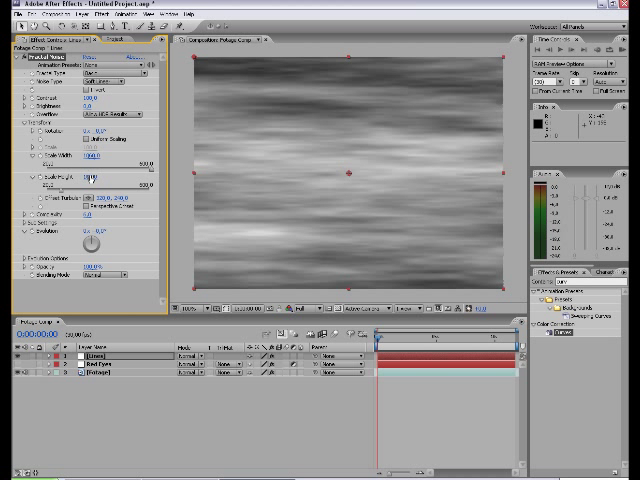
pyautogui.write('1')
pyautogui.click(144, 404)
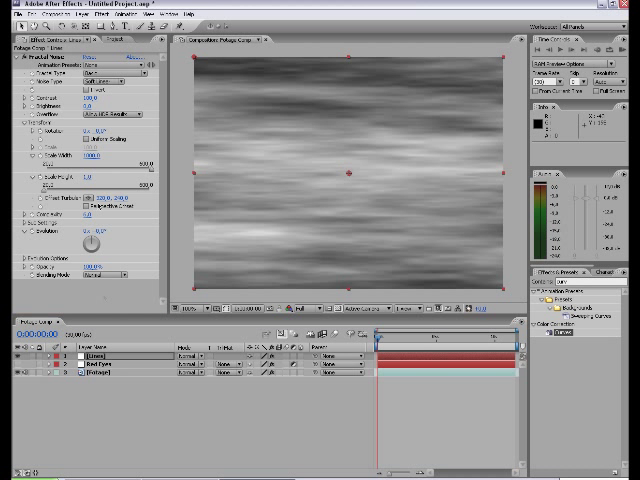
# Step: Stretch the Lines layer much taller and move it up so its bottom meets the comp's bottom
pyautogui.click(26, 123)
pyautogui.scroll(-1, 250, 186)
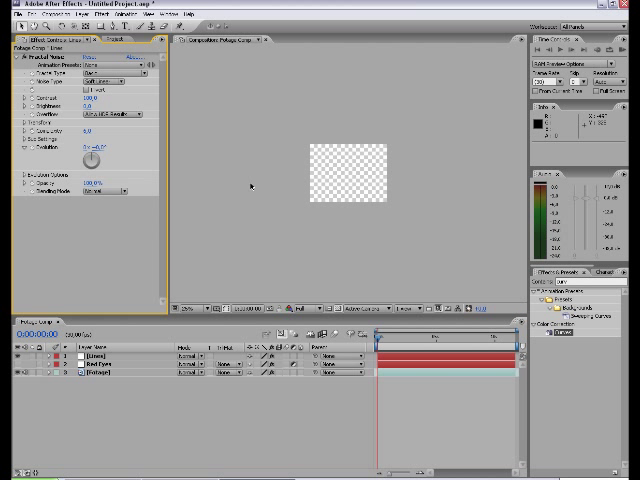
pyautogui.click(300, 197)
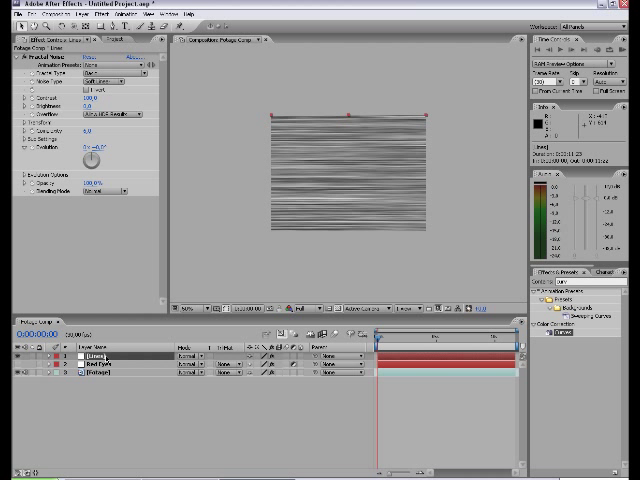
pyautogui.scroll(-1, 295, 197)
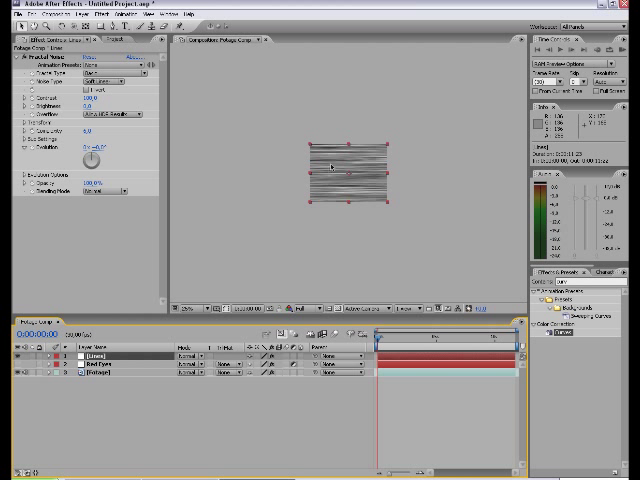
pyautogui.moveTo(349, 147); pyautogui.dragTo(348, 73)
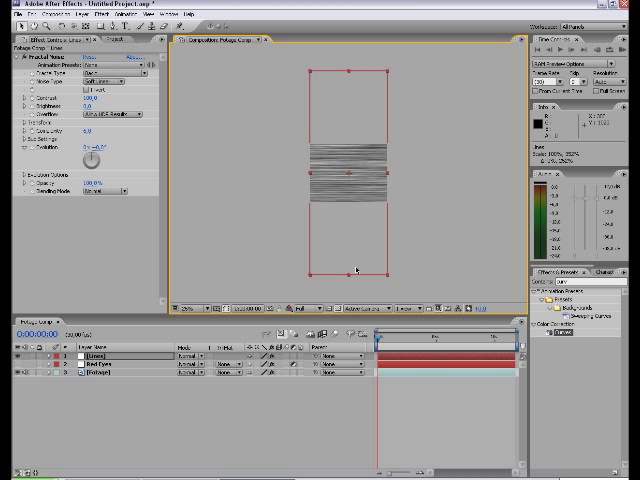
pyautogui.moveTo(356, 270); pyautogui.dragTo(354, 199)
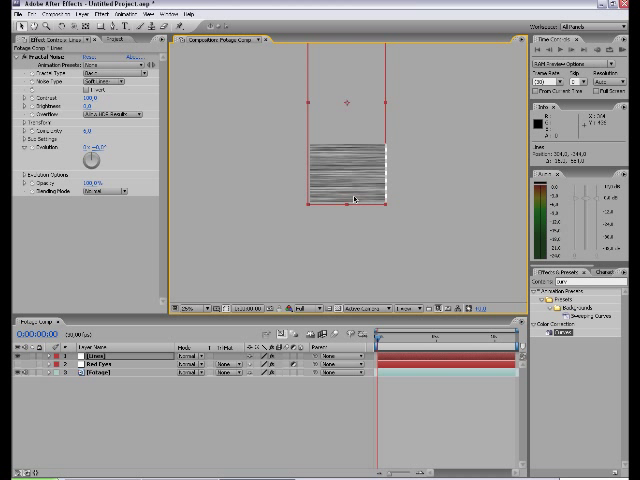
# Step: Set the Footage layer's Track Matte to Luma Matte and move Red Eyes to the top
pyautogui.click(106, 374)
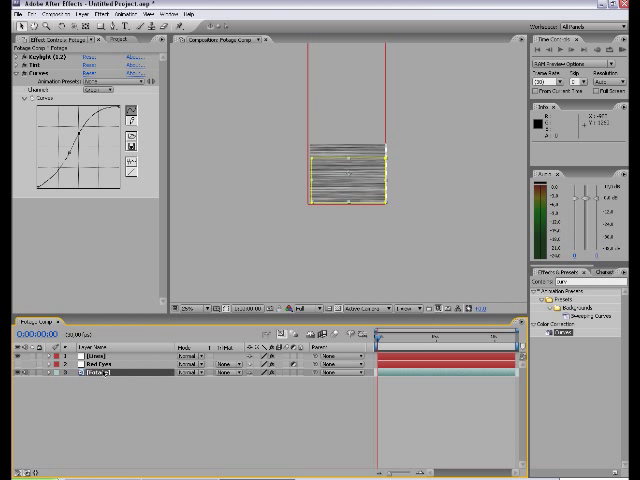
pyautogui.click(237, 373)
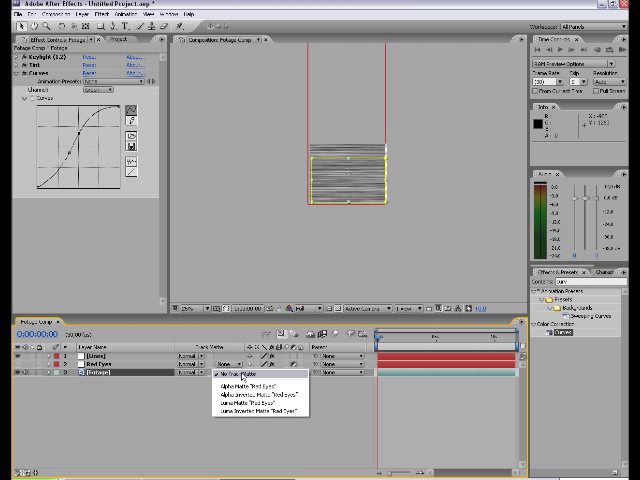
pyautogui.click(279, 403)
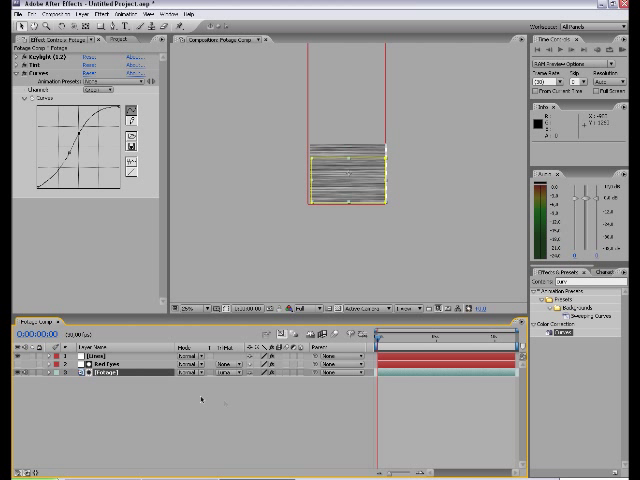
pyautogui.moveTo(100, 364); pyautogui.dragTo(100, 374)
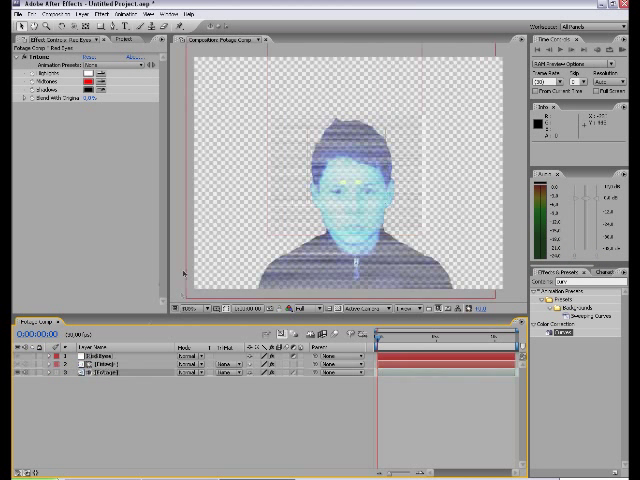
# Step: Turn off the transparency grid and scrub the timeline to check the striped hologram
pyautogui.moveTo(379, 342); pyautogui.dragTo(395, 343)
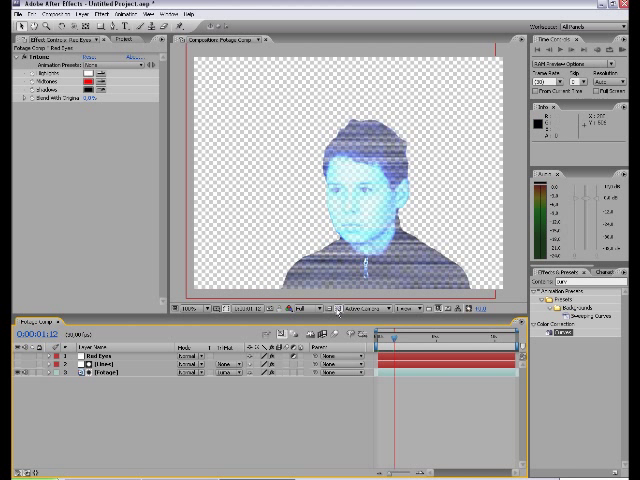
pyautogui.click(330, 308)
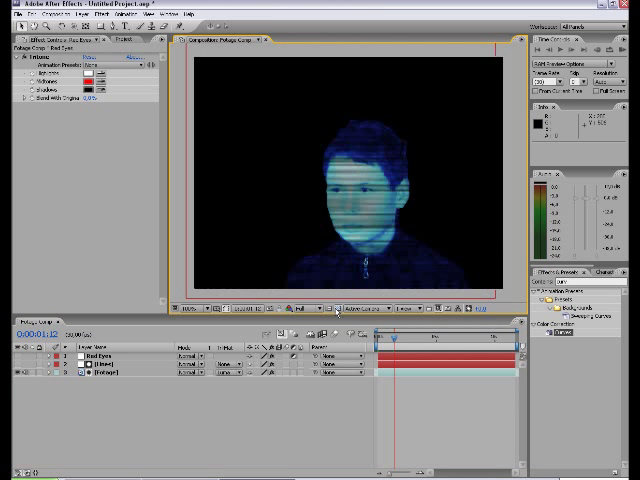
pyautogui.click(410, 339)
pyautogui.press('pagedown')
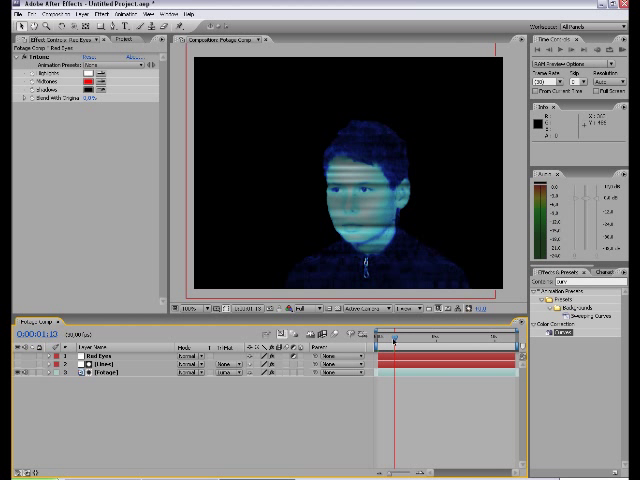
pyautogui.moveTo(395, 339)
pyautogui.mouseDown()
pyautogui.moveTo(428, 337)
pyautogui.moveTo(370, 341)
pyautogui.mouseUp()
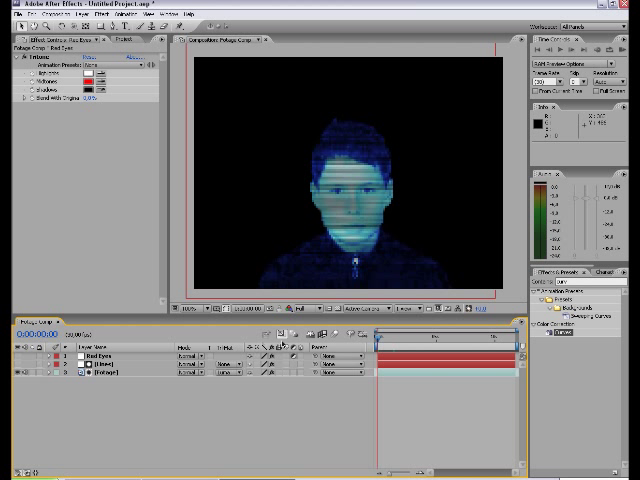
pyautogui.click(98, 355)
pyautogui.click(106, 372)
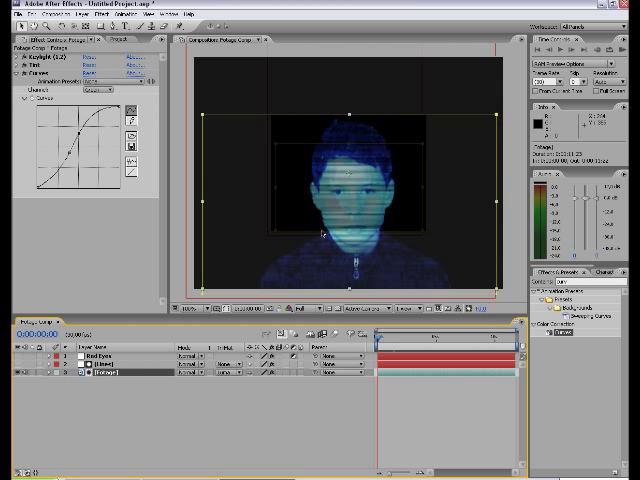
pyautogui.press(',')
pyautogui.click(102, 364)
# Step: Keyframe the Lines layer's Position, sliding it lower at the comp's last frame
pyautogui.press(',')
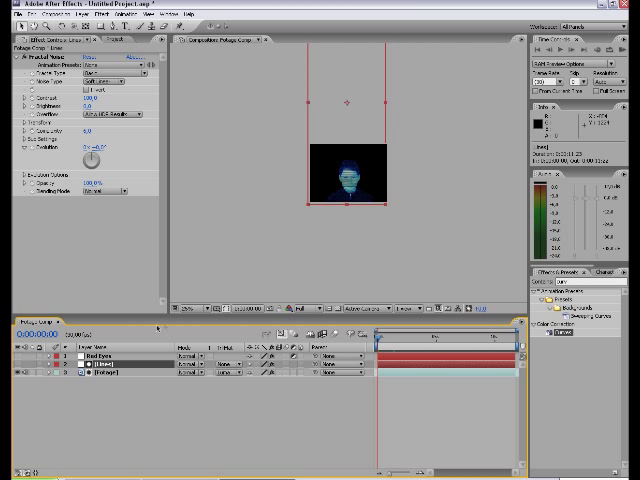
pyautogui.press('p')
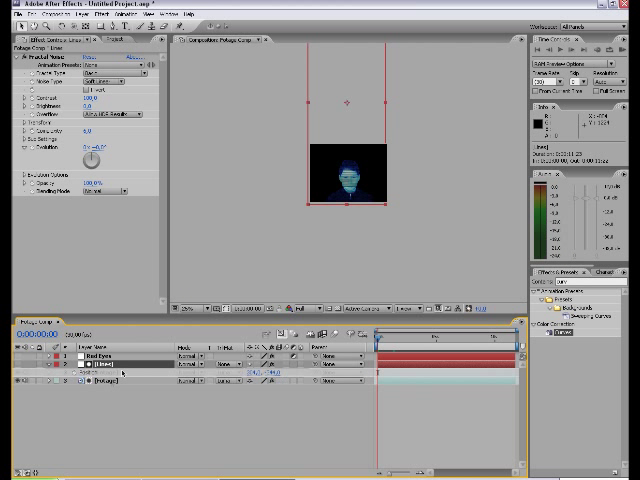
pyautogui.click(67, 372)
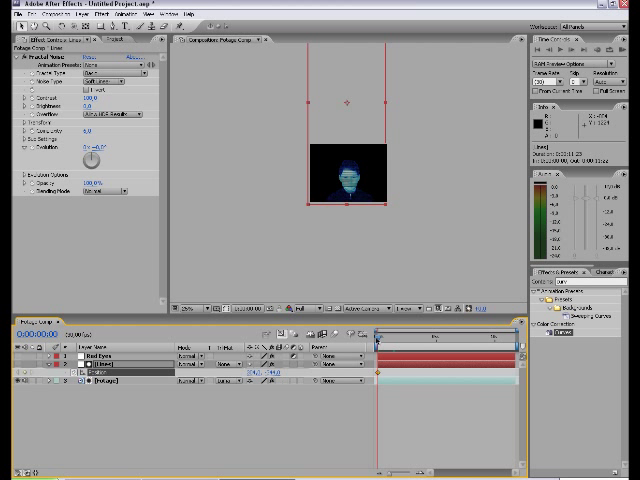
pyautogui.click(441, 338)
pyautogui.moveTo(443, 340); pyautogui.dragTo(515, 338)
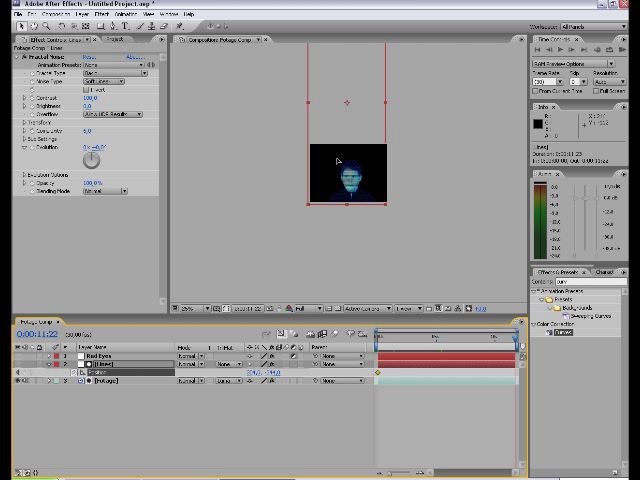
pyautogui.moveTo(339, 161); pyautogui.dragTo(337, 256)
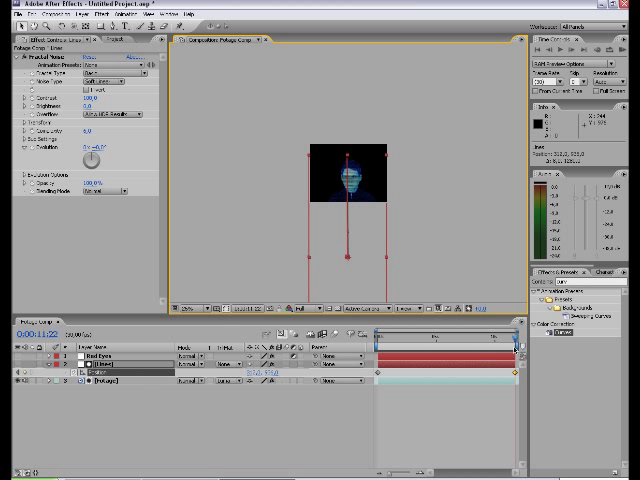
pyautogui.press('Home')
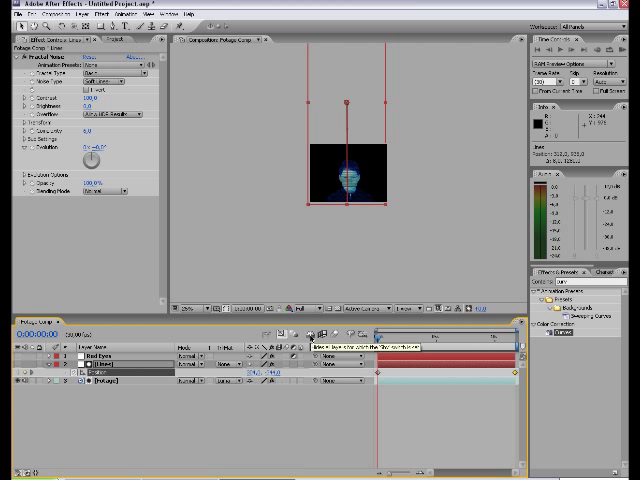
# Step: Preview the scan-line animation from the first frame, then stop the preview
pyautogui.press('.')
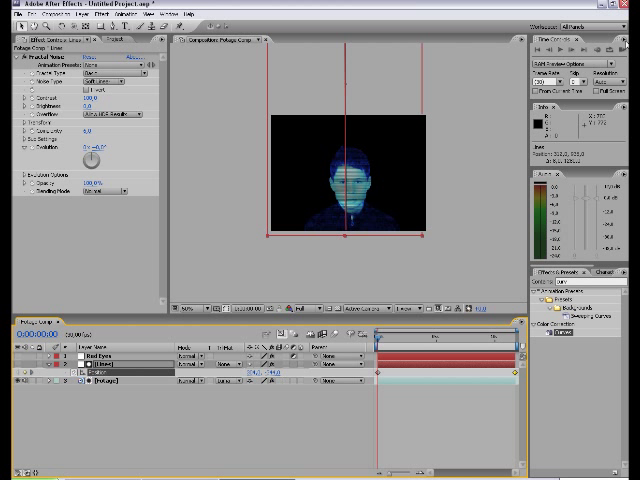
pyautogui.press('KP_0')
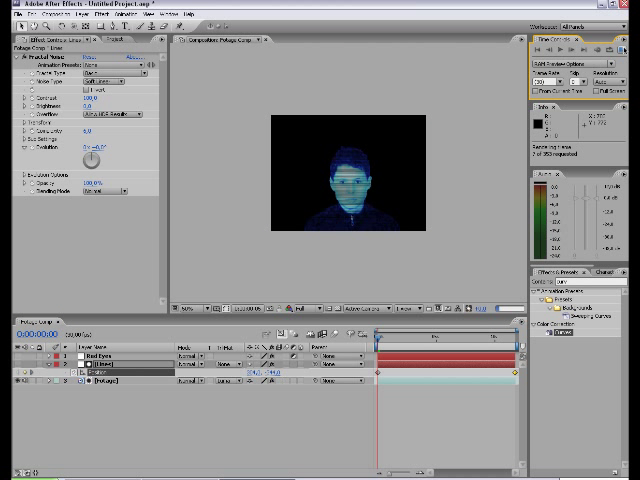
pyautogui.click(137, 310)
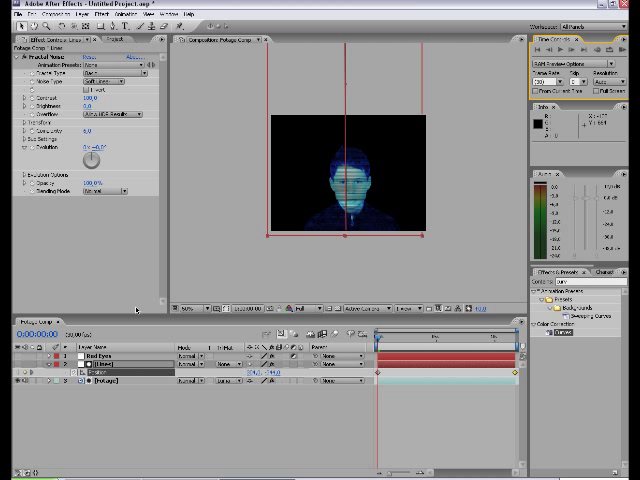
# Step: Import Radio snow 06.wav into the project, keeping it out of Footage Comp's layers
pyautogui.click(115, 40)
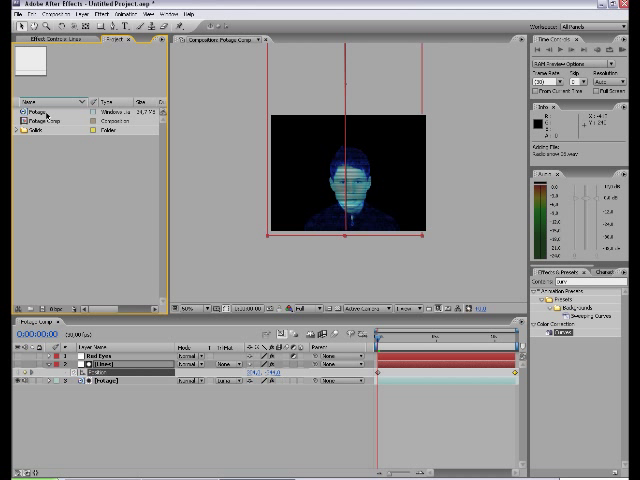
pyautogui.moveTo(23, 62)
pyautogui.mouseDown()
pyautogui.moveTo(150, 458)
pyautogui.moveTo(140, 446)
pyautogui.mouseUp()
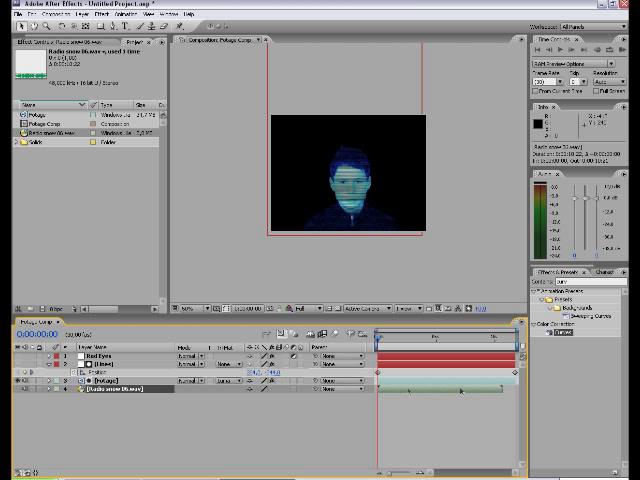
pyautogui.click(443, 382)
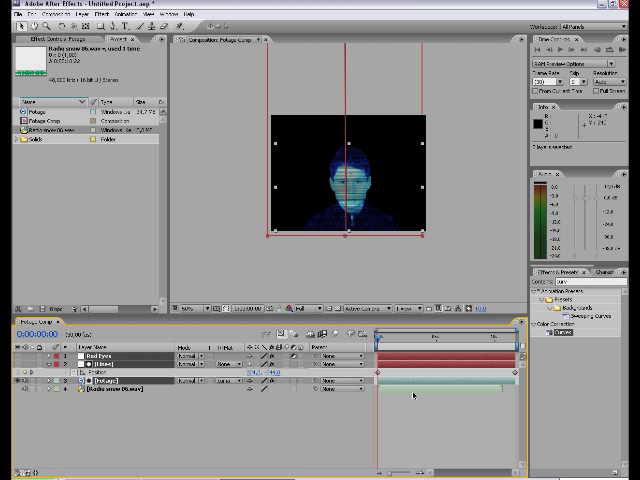
pyautogui.click(413, 391)
pyautogui.press('Delete')
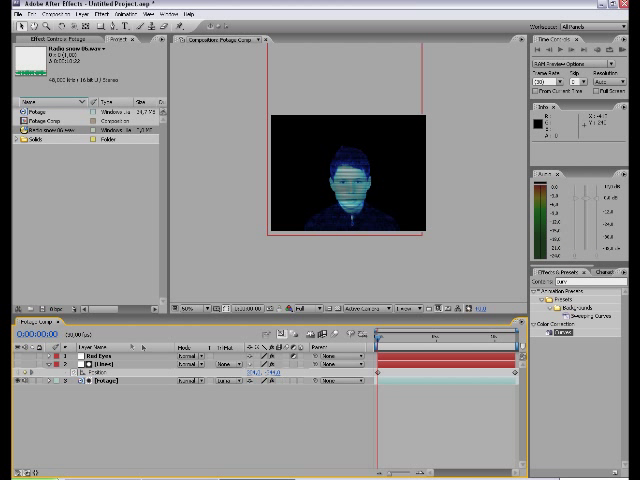
pyautogui.click(103, 283)
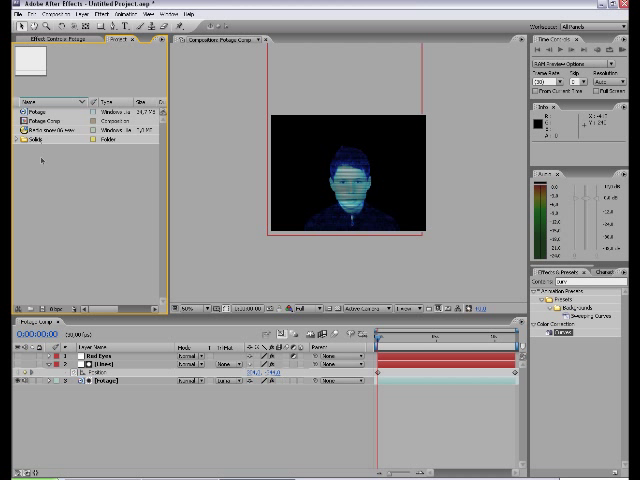
# Step: Nest Footage Comp in new Footage Comp 2, add Radio snow 06.wav, and time-stretch the Footage Comp layer
pyautogui.moveTo(40, 120); pyautogui.dragTo(50, 303)
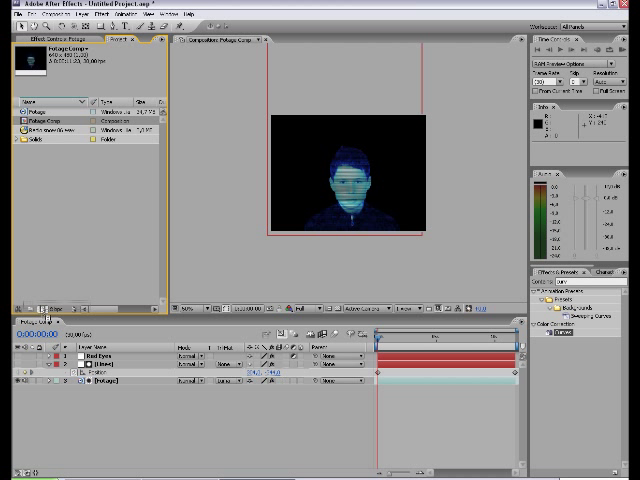
pyautogui.moveTo(45, 139); pyautogui.dragTo(66, 385)
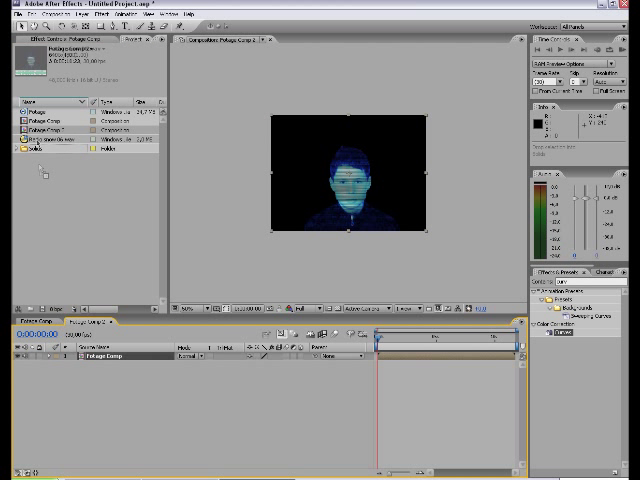
pyautogui.click(439, 356)
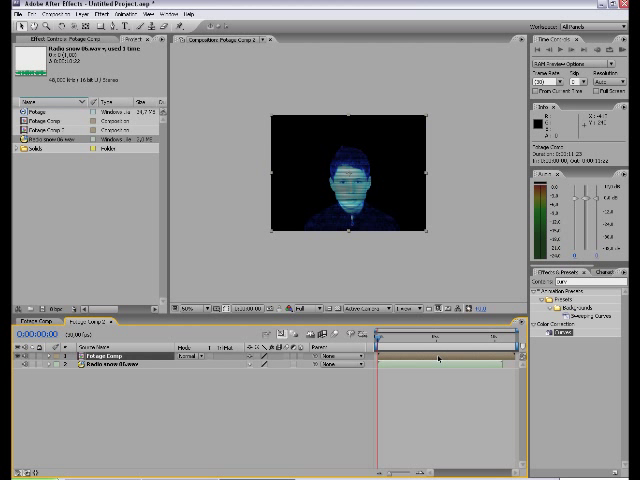
pyautogui.rightClick(440, 358)
pyautogui.moveTo(470, 324)
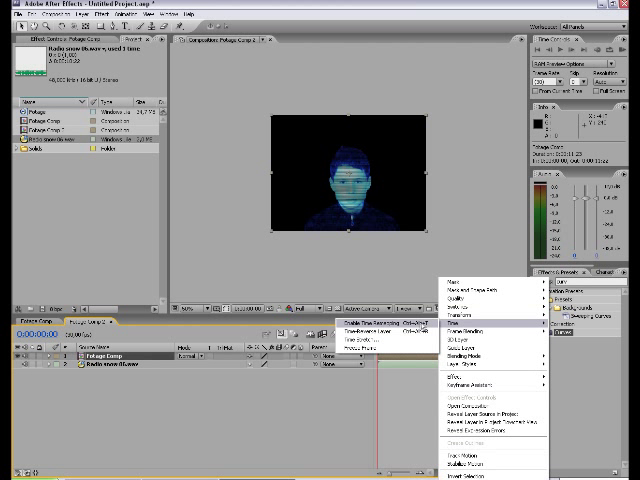
pyautogui.click(402, 339)
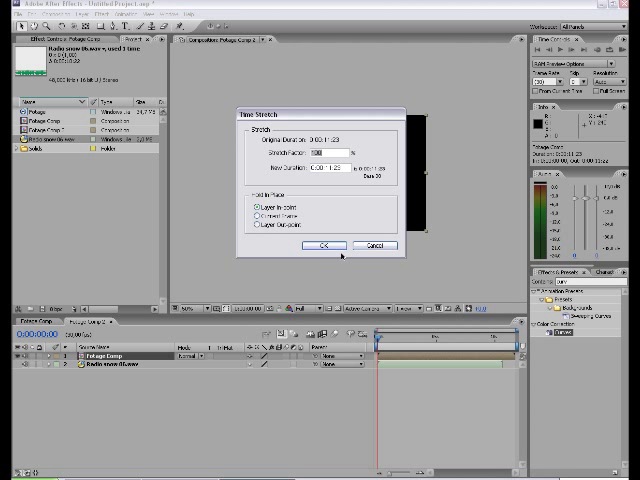
pyautogui.write('7.1')
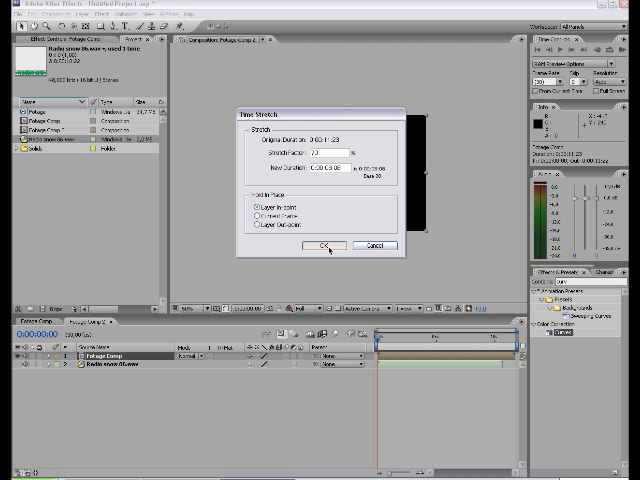
pyautogui.click(324, 246)
# Step: Add Grunge_gray_08.jpg as a background layer and scale it to fill the frame
pyautogui.moveTo(30, 142); pyautogui.dragTo(86, 380)
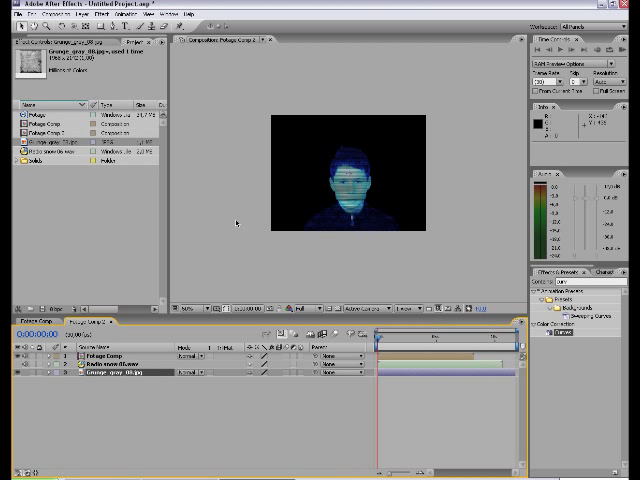
pyautogui.press(',')
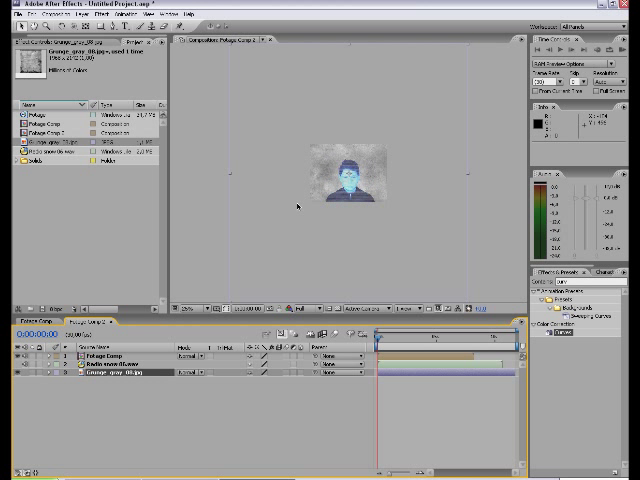
pyautogui.press(',')
pyautogui.moveTo(410, 241); pyautogui.dragTo(369, 193)
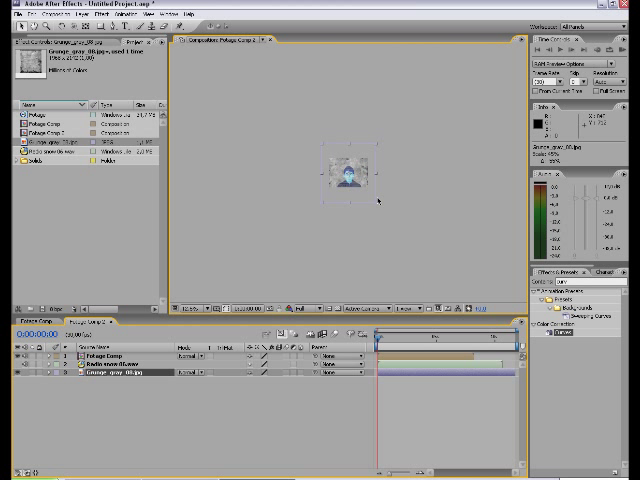
pyautogui.click(371, 196)
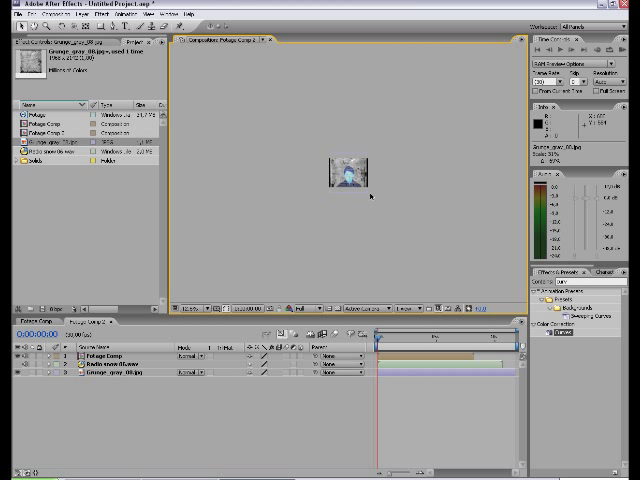
pyautogui.press('.')
pyautogui.press('.')
pyautogui.click(128, 372)
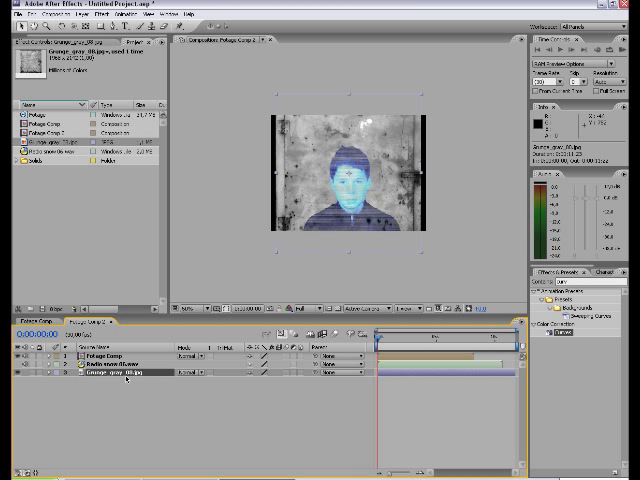
pyautogui.moveTo(422, 255); pyautogui.dragTo(429, 261)
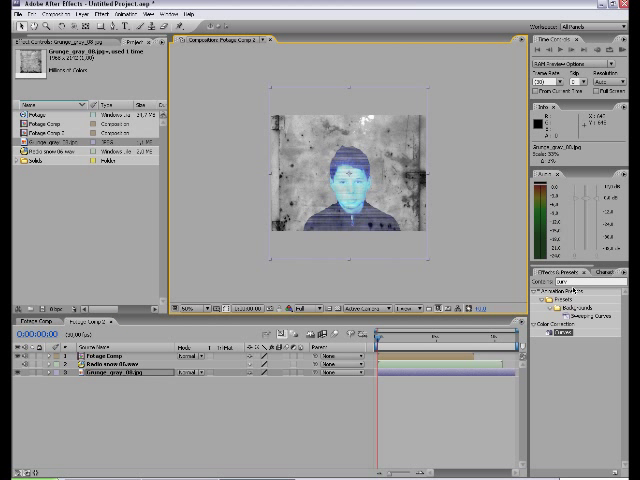
# Step: Apply a Levels effect to the grunge layer with Input Black at 107.5
pyautogui.hotkey('ctrl', '5')
pyautogui.press('BackSpace')
pyautogui.write('lev')
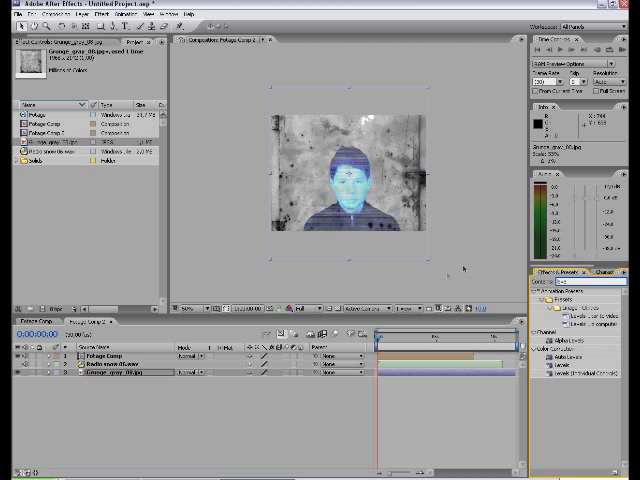
pyautogui.moveTo(561, 364); pyautogui.dragTo(333, 244)
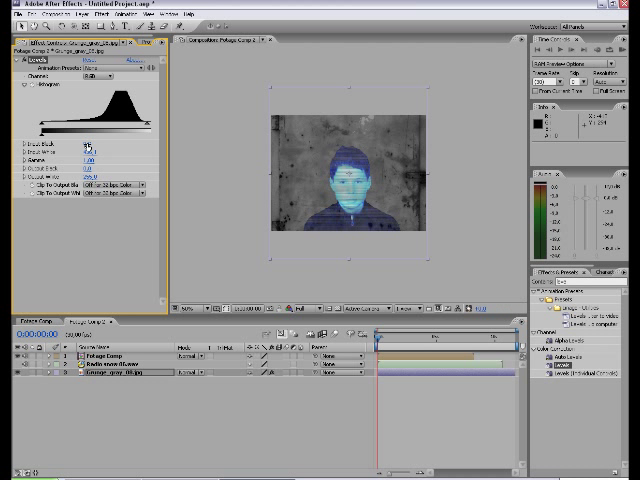
pyautogui.moveTo(87, 144); pyautogui.dragTo(108, 144)
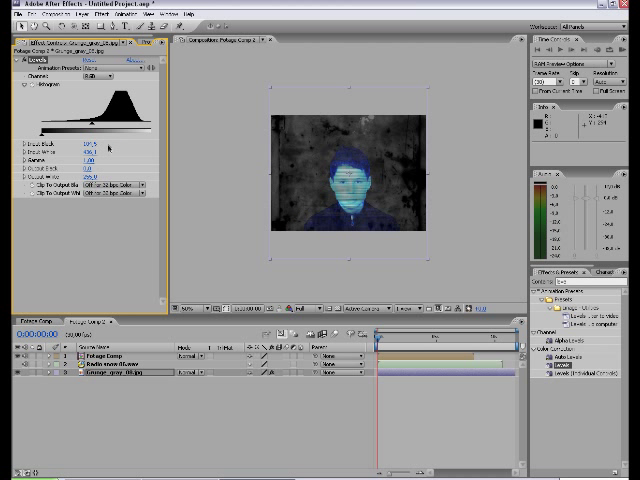
pyautogui.click(192, 182)
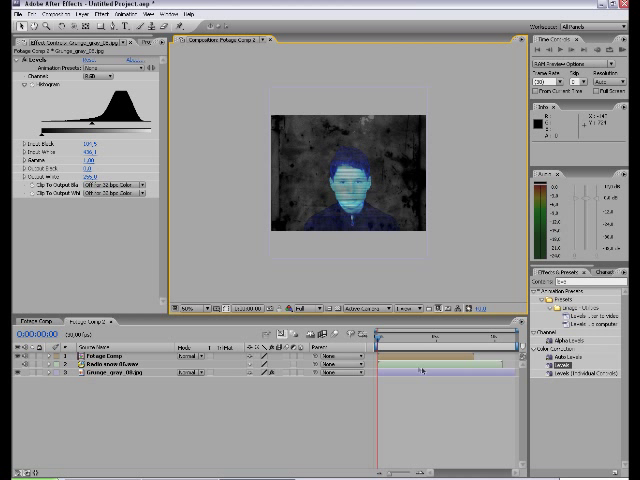
pyautogui.click(462, 357)
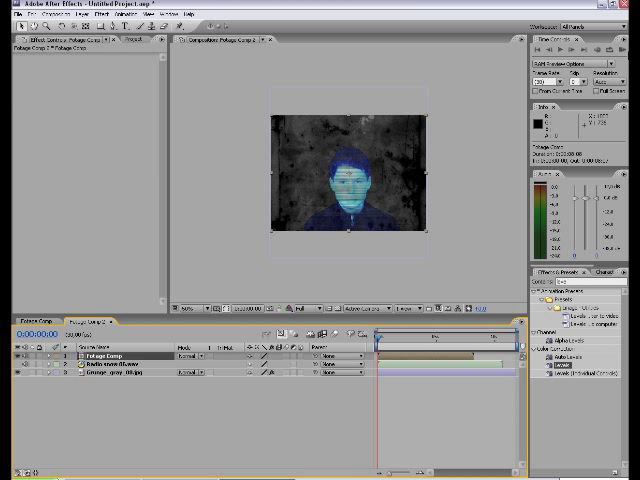
pyautogui.click(622, 49)
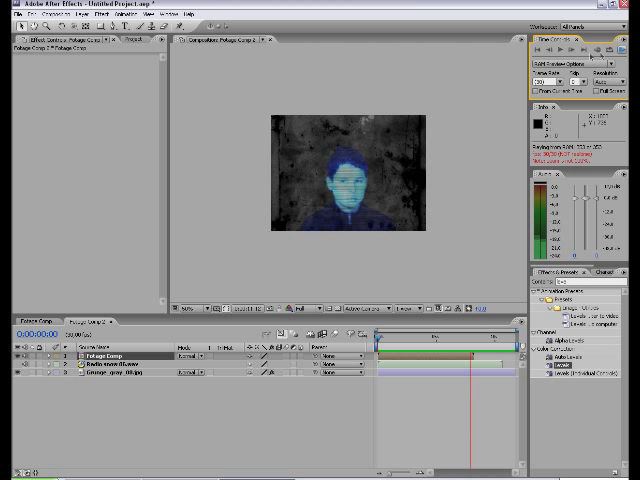
pyautogui.click(403, 347)
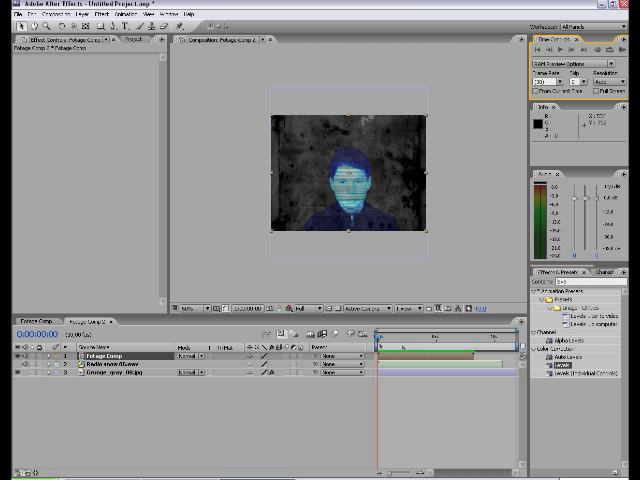